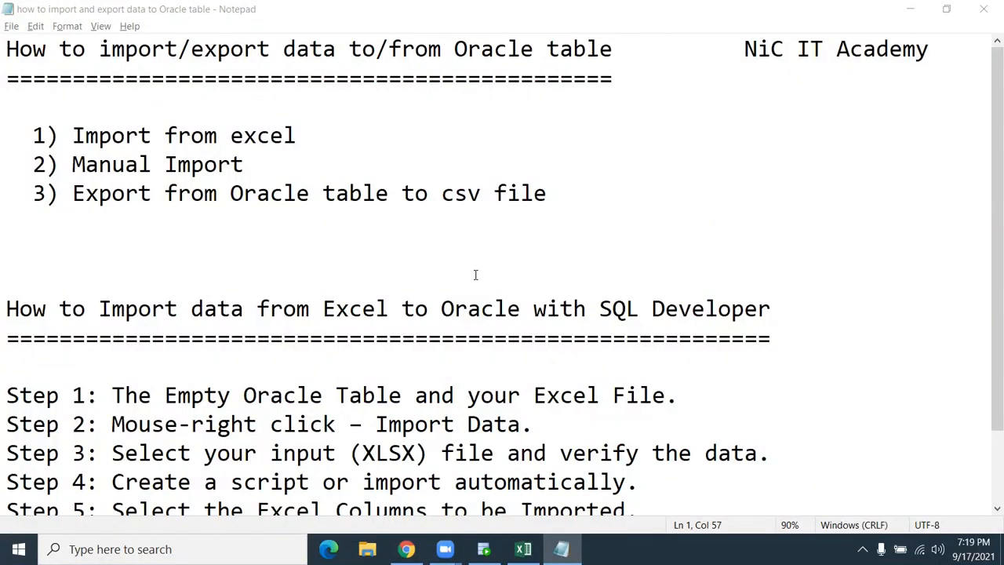
- Switch to the Employee workbook in Excel and slightly widen the emp_id column
scroll(475, 274, "down", 1)
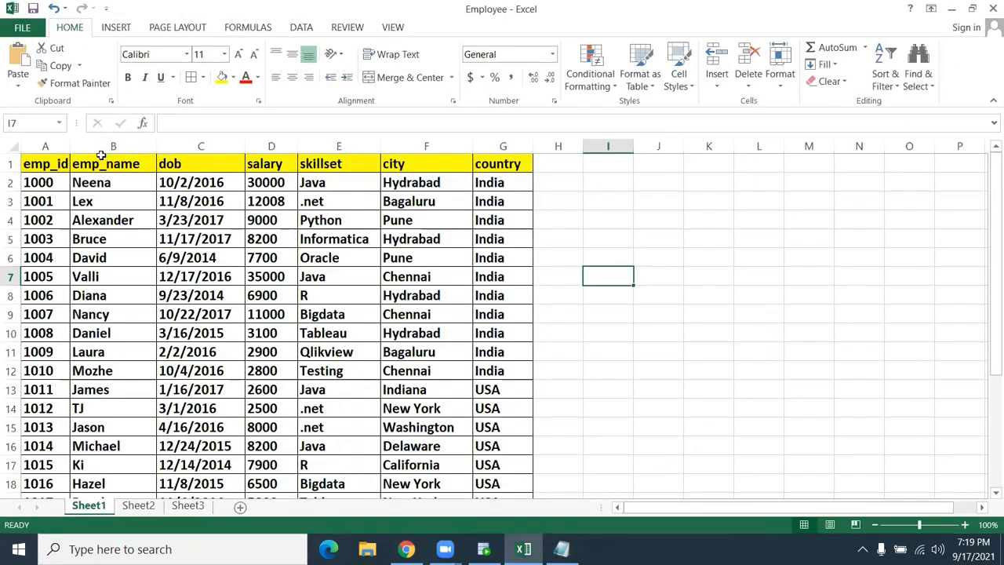
left_click_drag(69, 146, 75, 146)
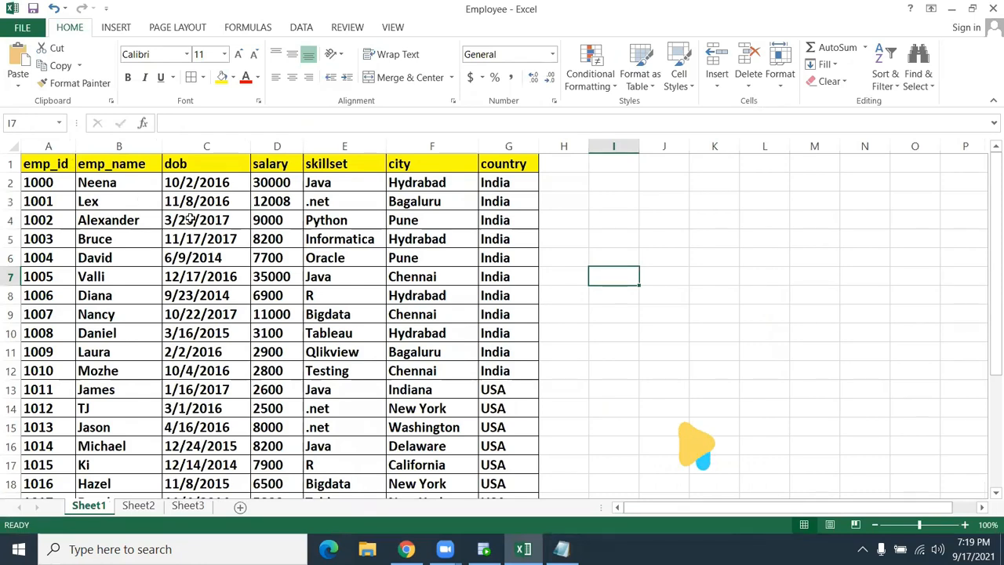
- Review the emp_id, emp_name, dob and salary data, and the header row from emp_id to country
left_click_drag(47, 163, 66, 332)
left_click_drag(100, 182, 117, 370)
left_click_drag(190, 182, 197, 426)
left_click_drag(282, 183, 276, 369)
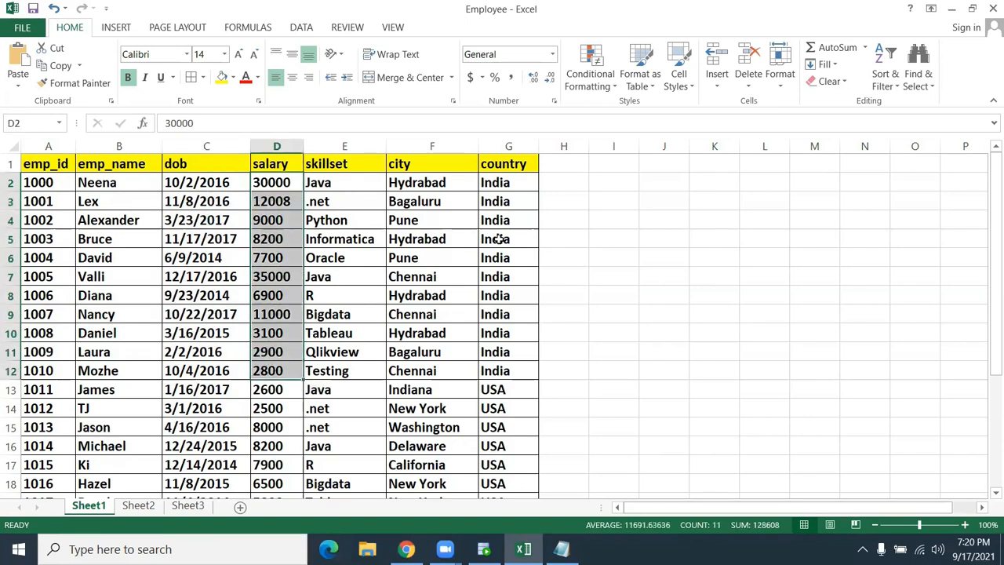
left_click(601, 269)
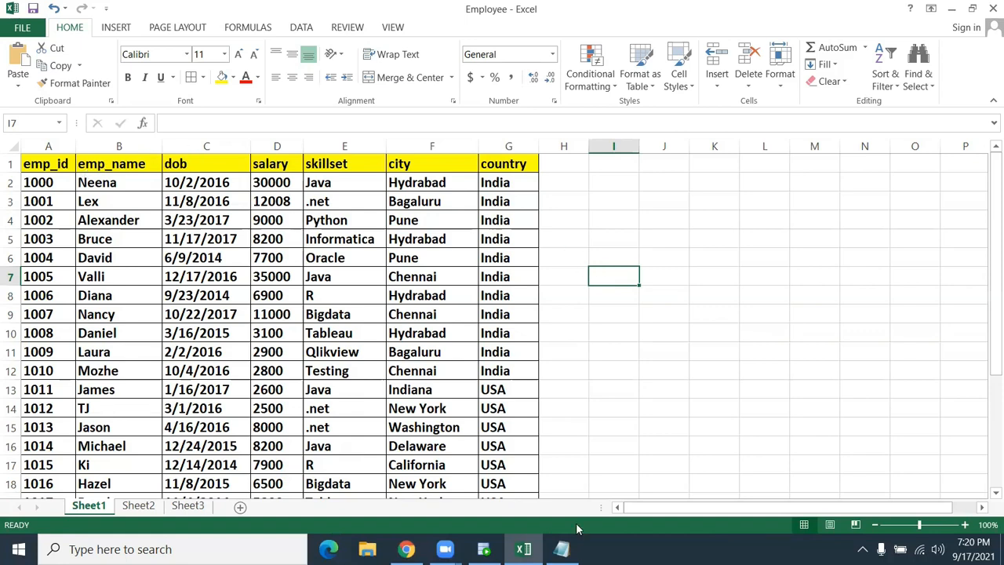
left_click_drag(54, 169, 515, 165)
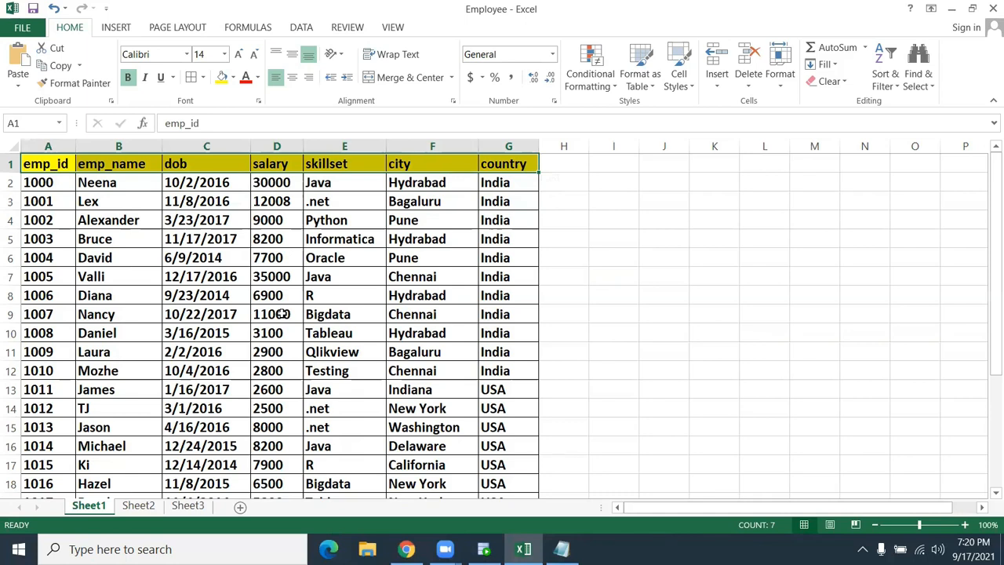
- Switch to Oracle SQL Developer and run the create table employee statement in the HR worksheet
left_click(483, 549)
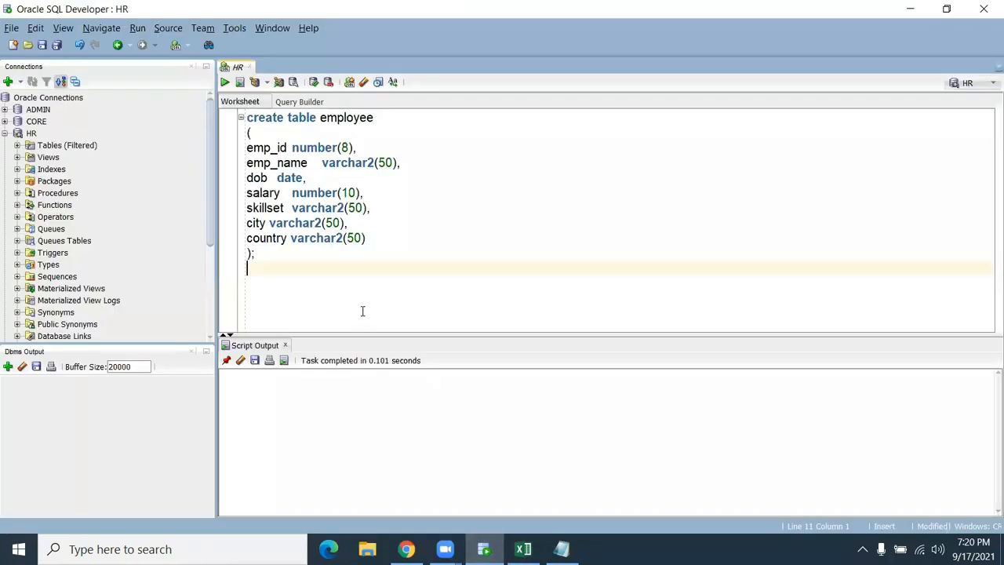
left_click_drag(290, 271, 214, 118)
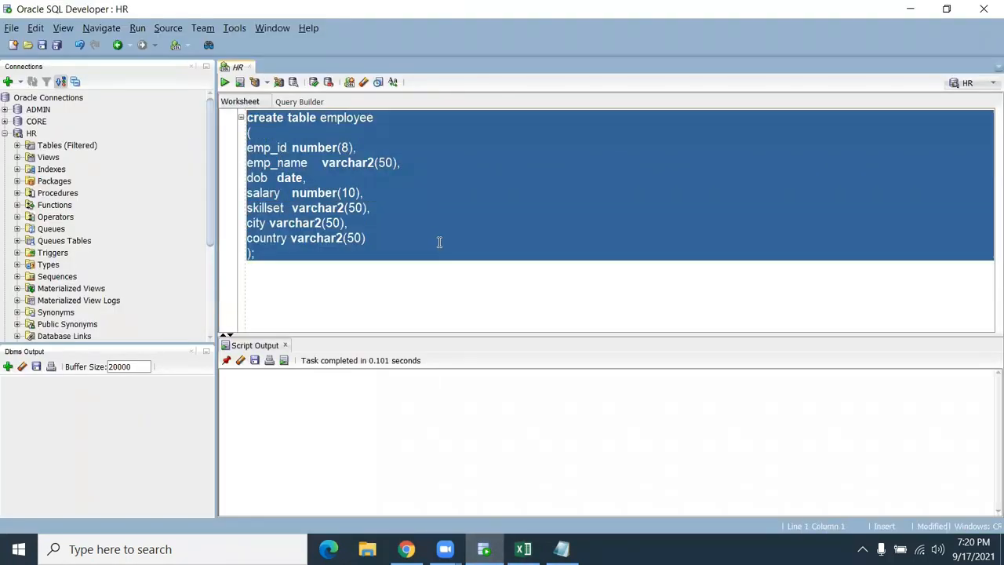
key("F5")
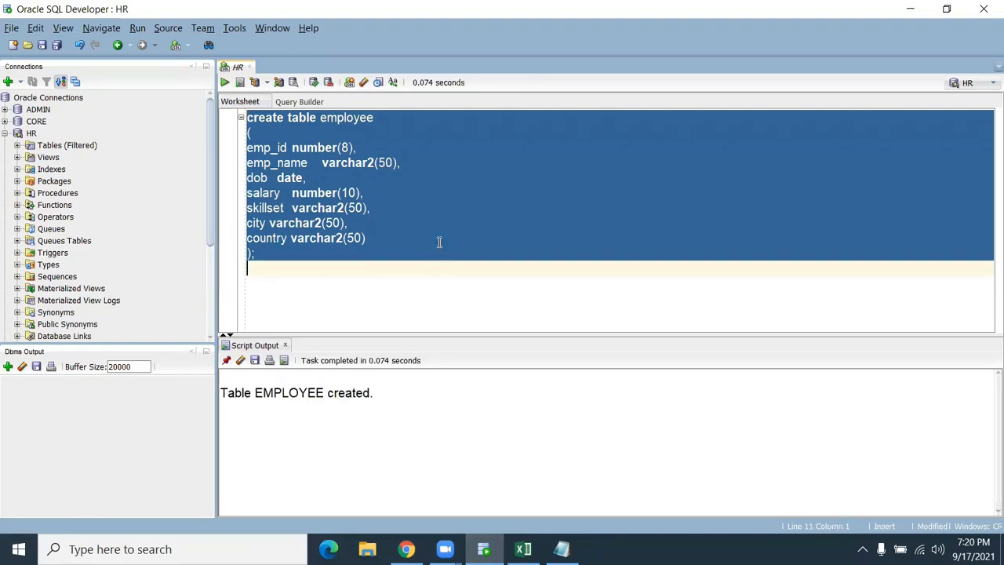
left_click(432, 287)
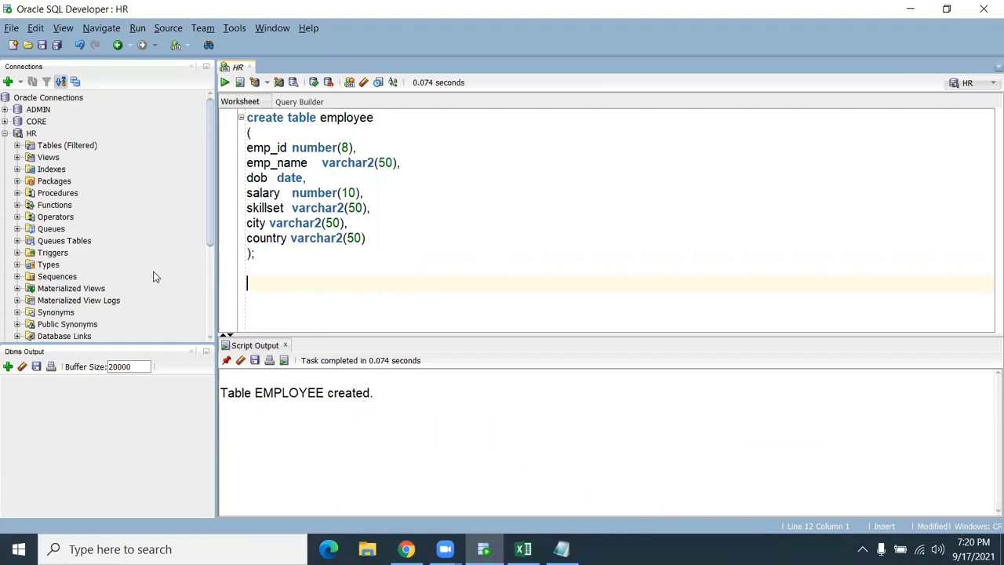
- Expand the HR connection's tables and open the EMPLOYEE table's column definitions
left_click(17, 145)
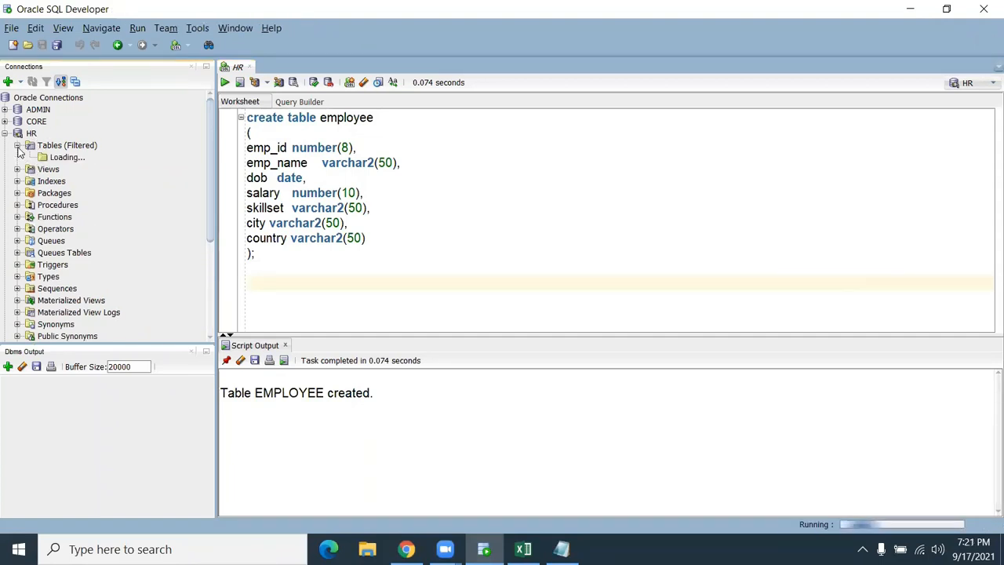
scroll(67, 244, "down", 2)
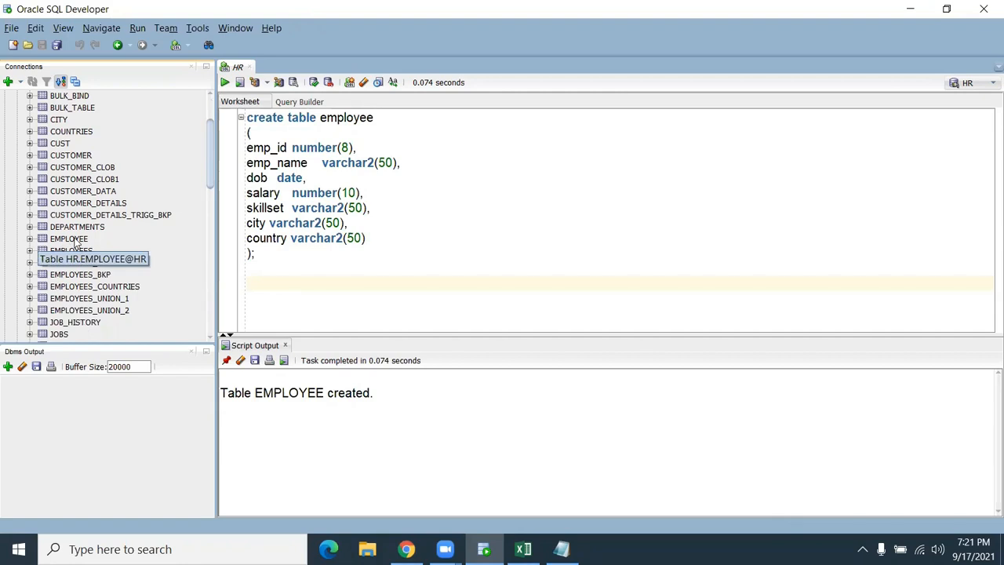
left_click(72, 239)
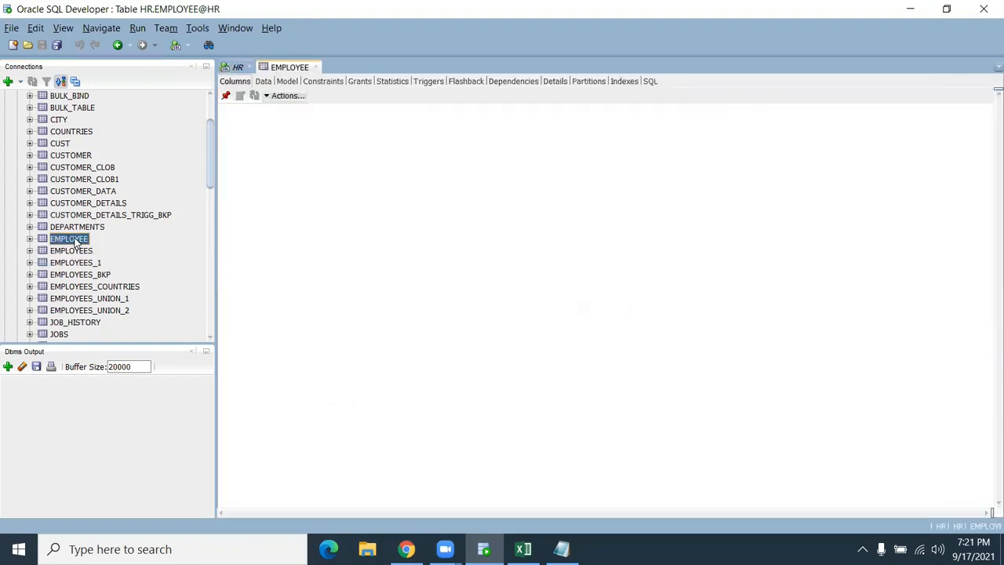
right_click(82, 244)
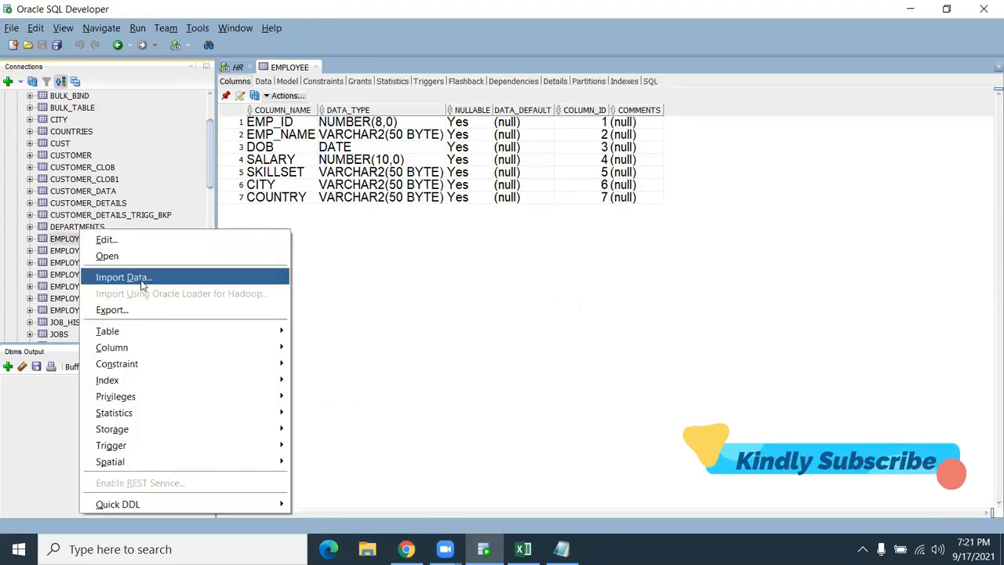
left_click(214, 173)
scroll(211, 153, "up", 3)
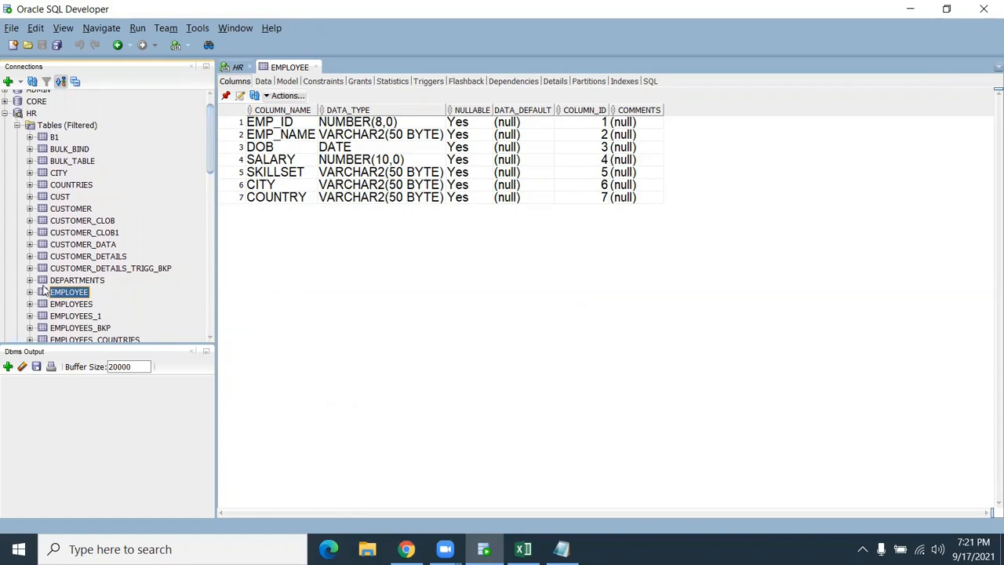
right_click(60, 126)
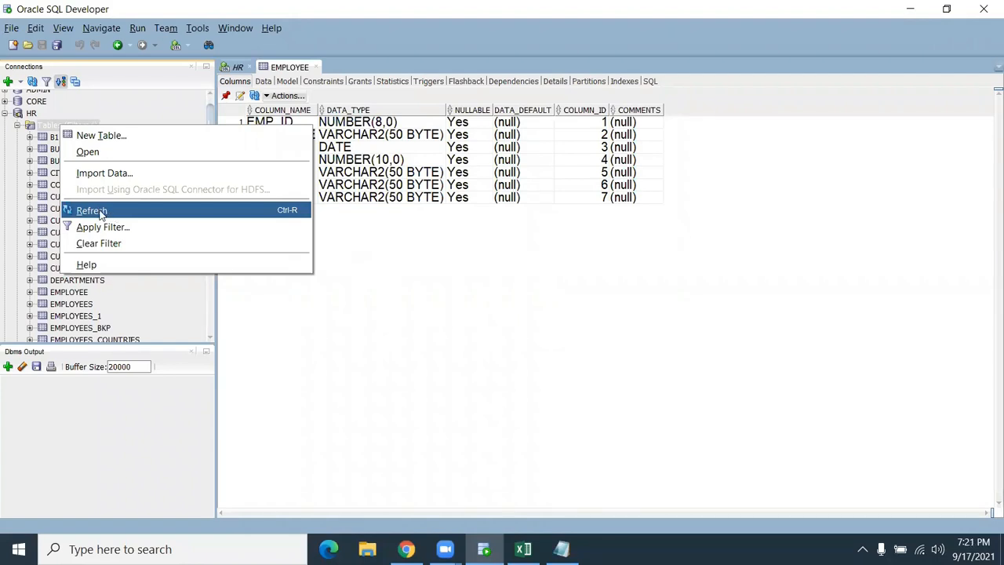
left_click(332, 297)
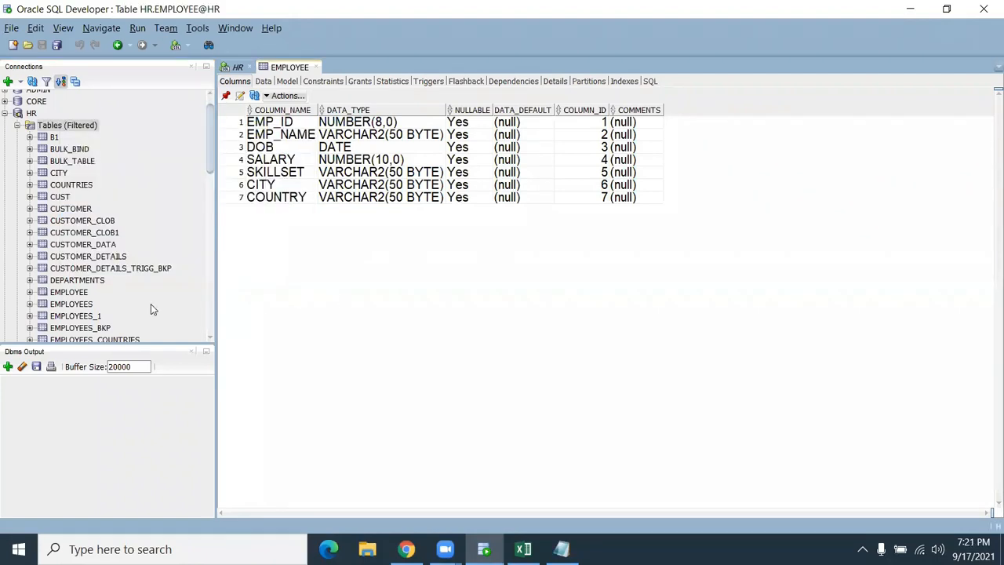
- Start the data import for the EMPLOYEE table and close the Employee workbook in Excel
right_click(88, 296)
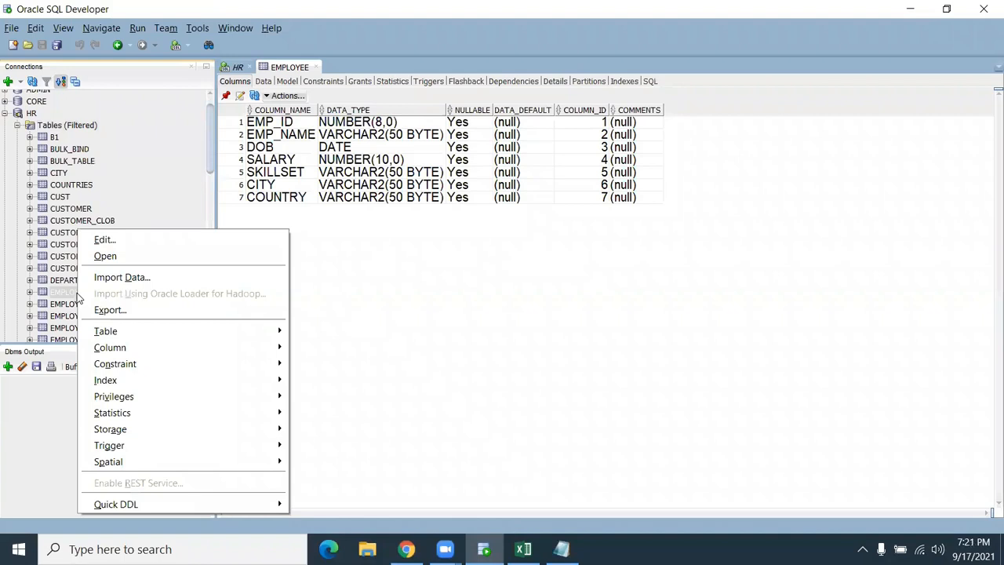
left_click(129, 280)
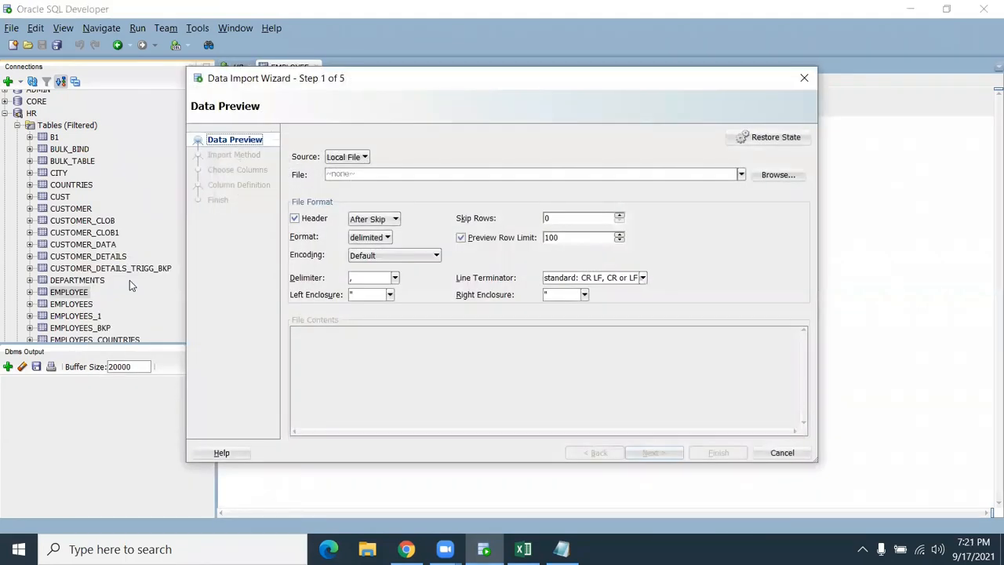
left_click(523, 549)
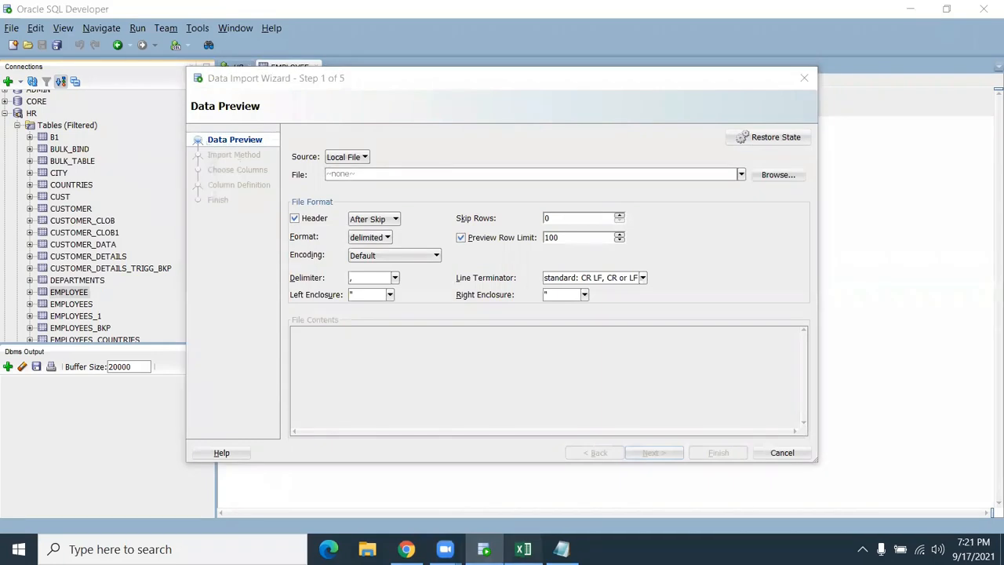
left_click(714, 351)
left_click(993, 9)
left_click(439, 292)
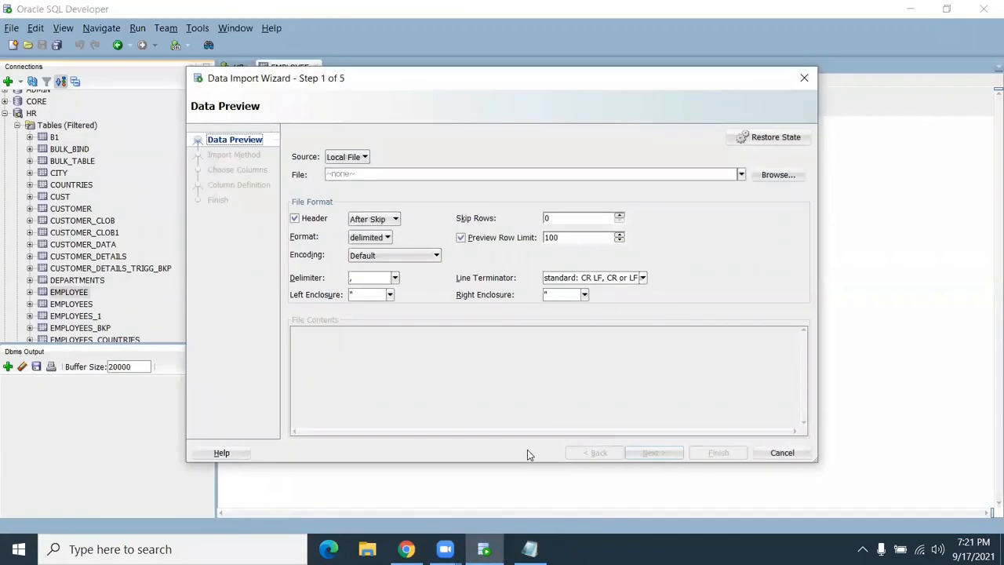
- Load Employee.xlsx from the Desktop as the source file of the import
left_click(788, 179)
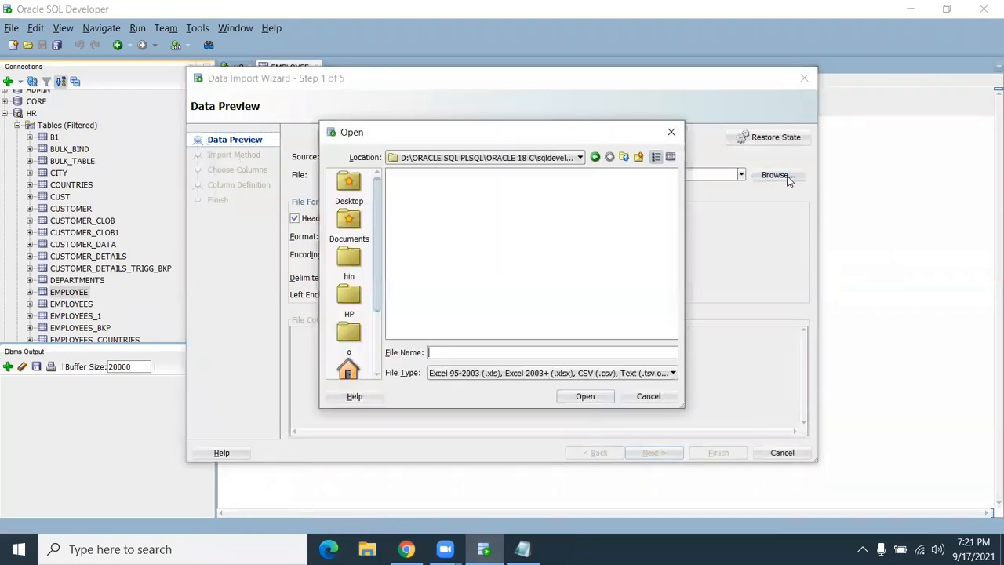
left_click(349, 201)
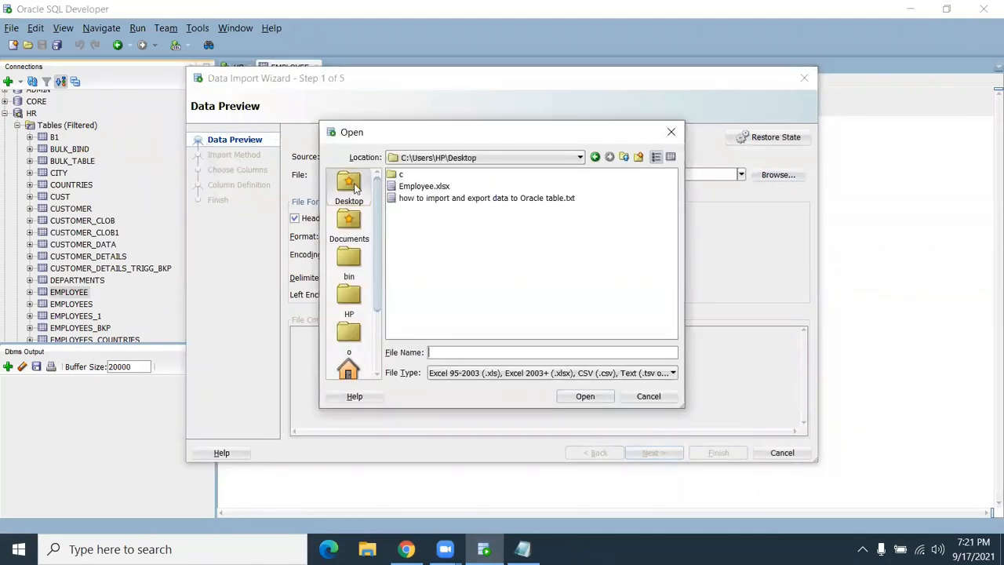
left_click(420, 187)
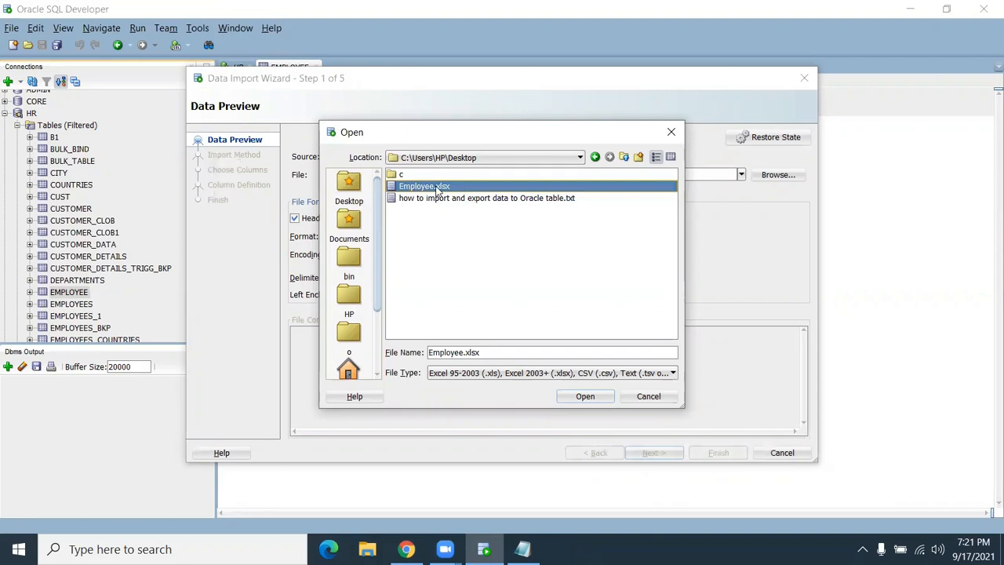
left_click(585, 396)
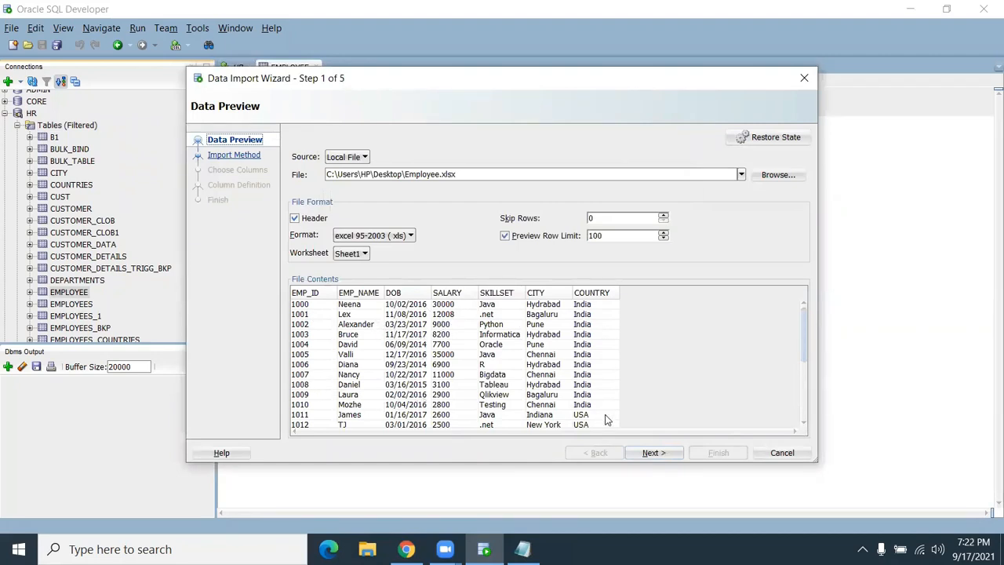
- Accept the data preview, the Insert import method and all selected columns from EMP_ID to COUNTRY, advancing to the column definitions
left_click(652, 453)
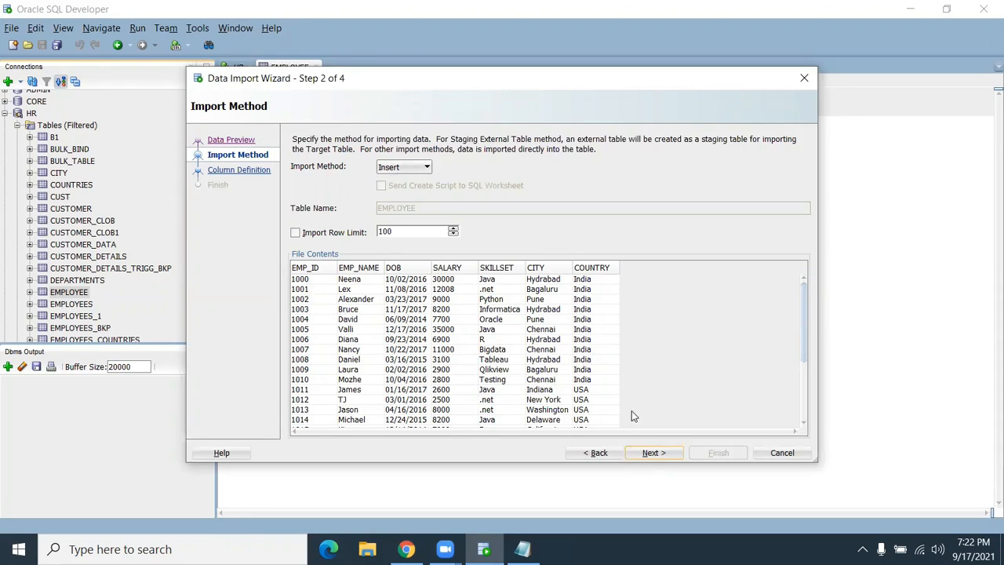
left_click(653, 453)
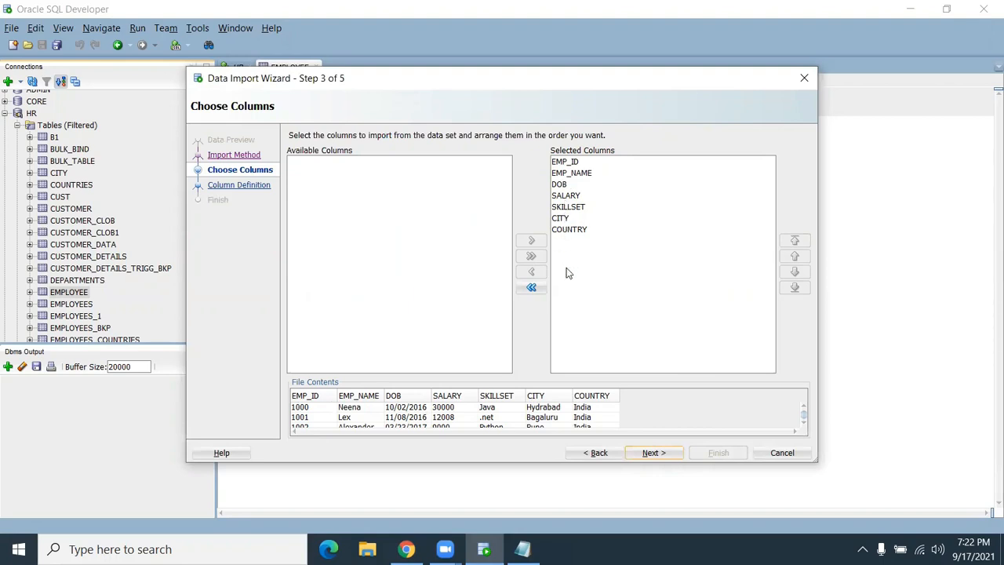
left_click(650, 452)
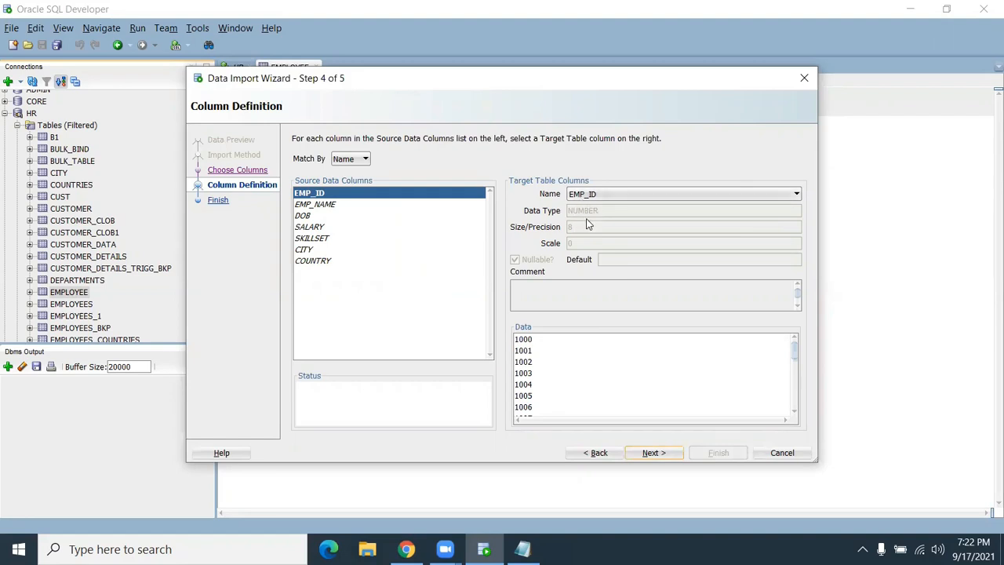
- Check the target column, data type and sample data for the source columns EMP_NAME, DOB, SALARY, SKILLSET, CITY and COUNTRY
left_click(347, 209)
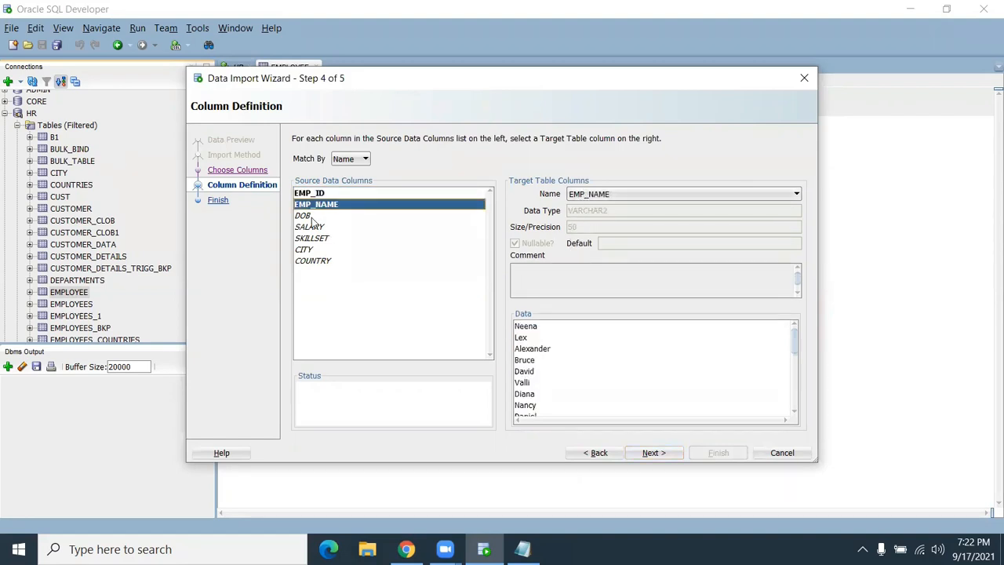
left_click(312, 220)
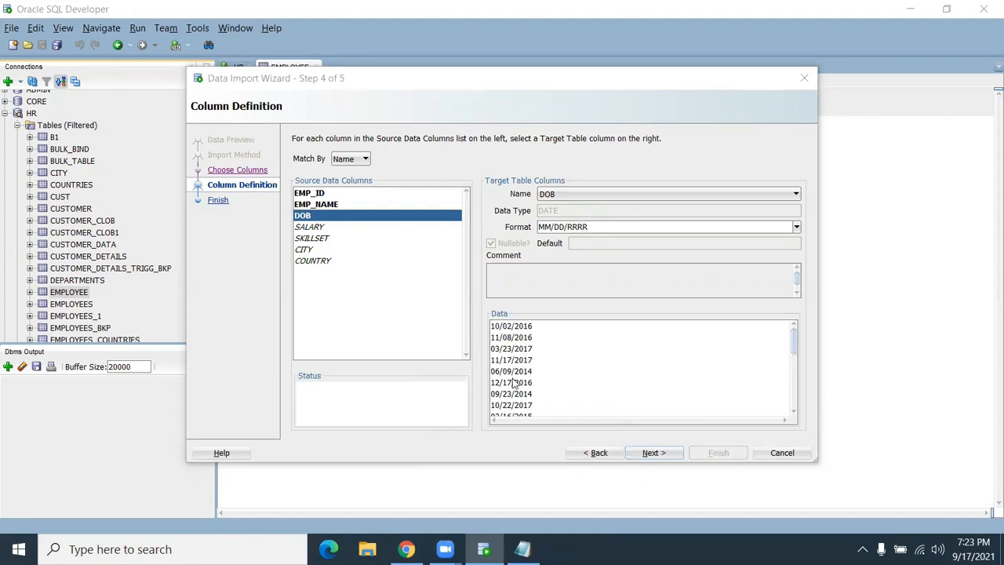
scroll(522, 368, "down", 5)
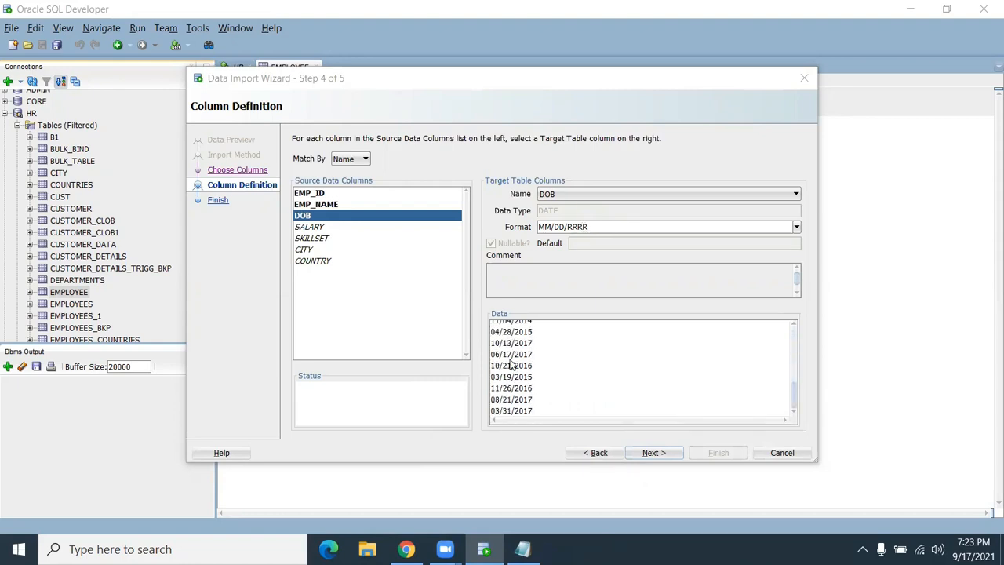
scroll(526, 373, "up", 5)
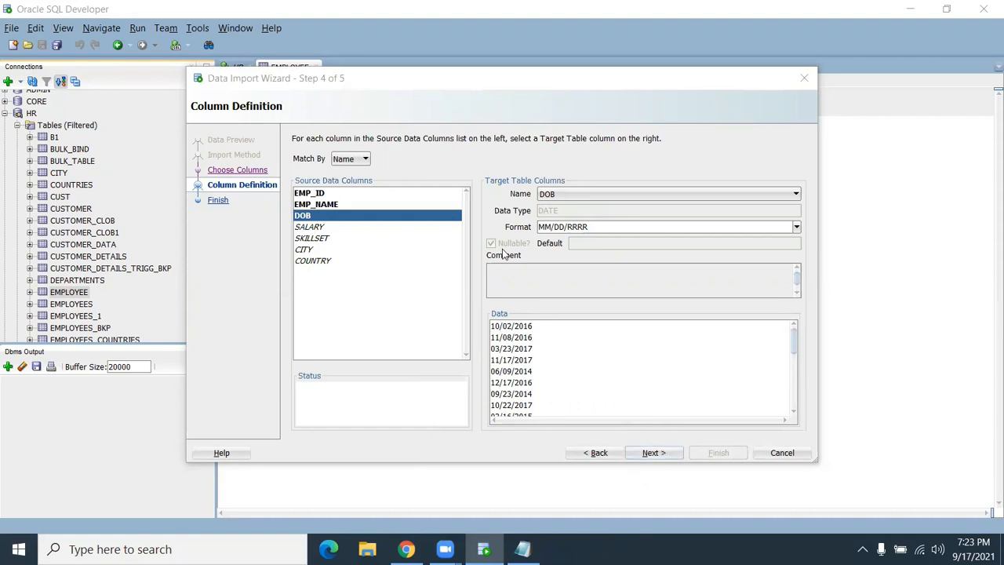
left_click(320, 228)
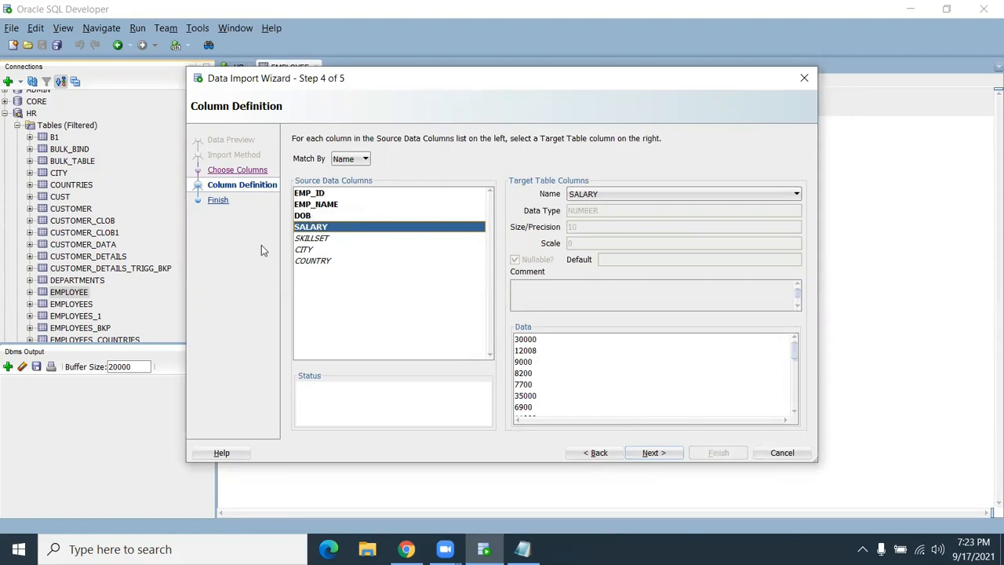
left_click(320, 239)
left_click(317, 250)
left_click(323, 262)
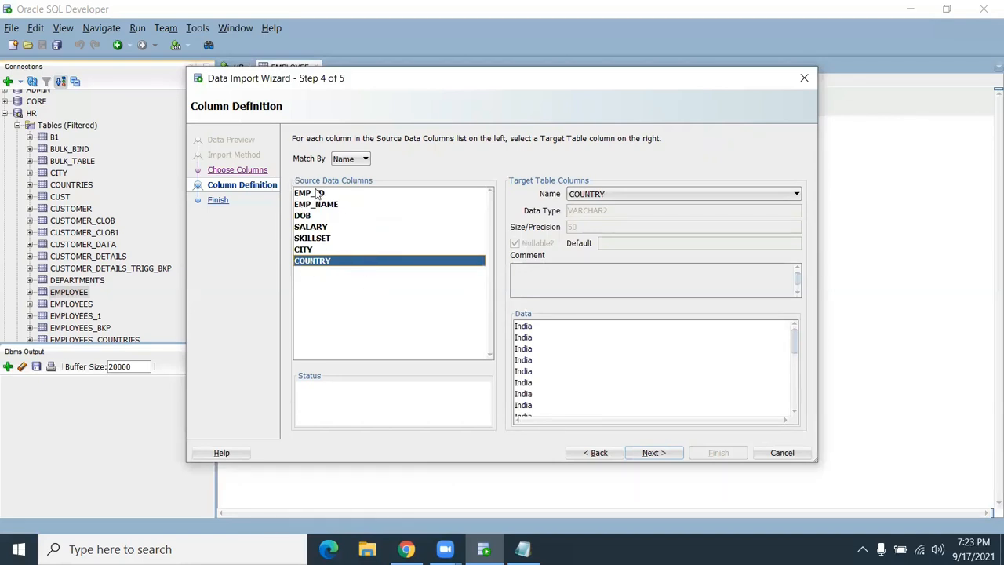
- Choose MM/DD/RRRR as the date format of the DOB source column and check it against the sample dates
left_click(311, 218)
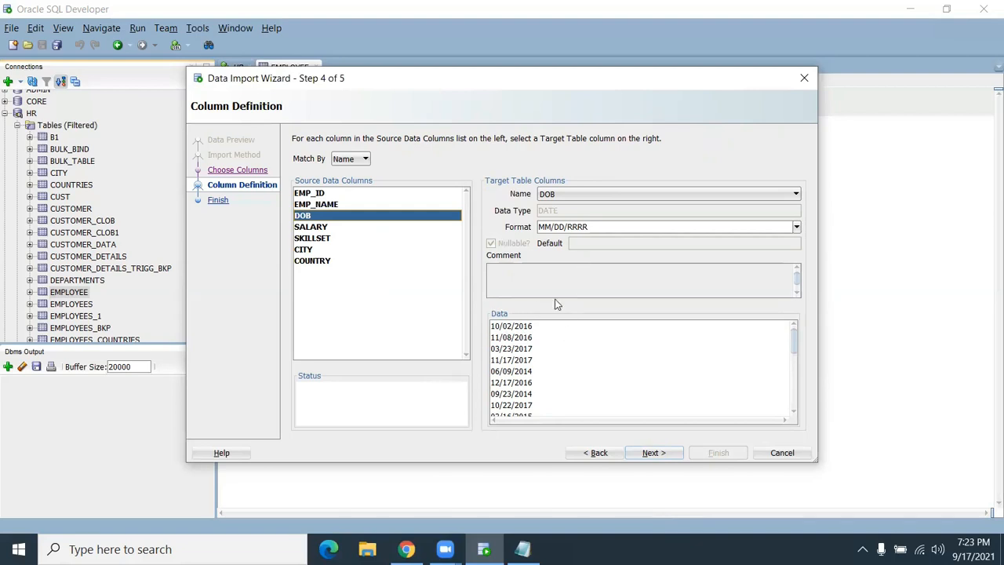
left_click(796, 226)
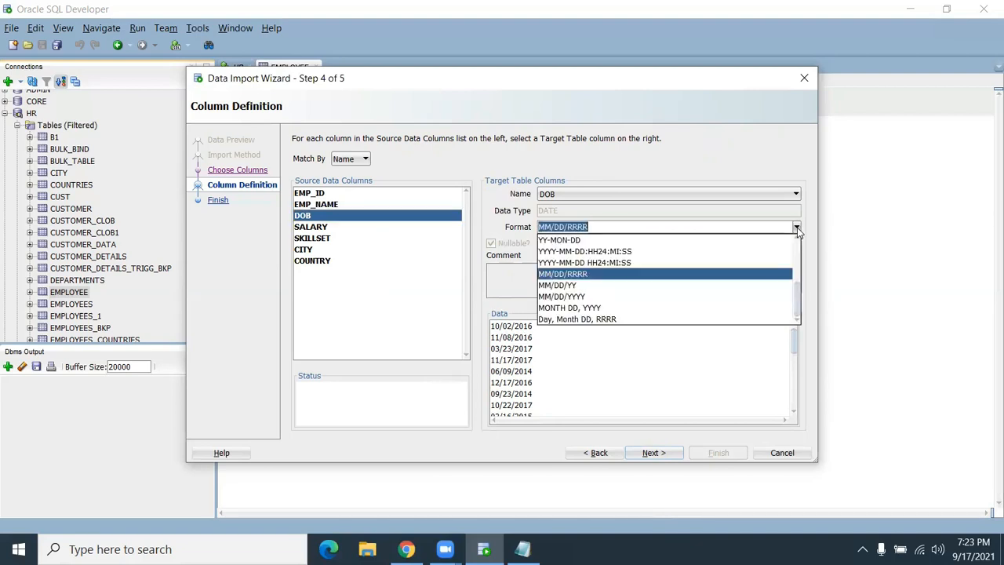
left_click(773, 273)
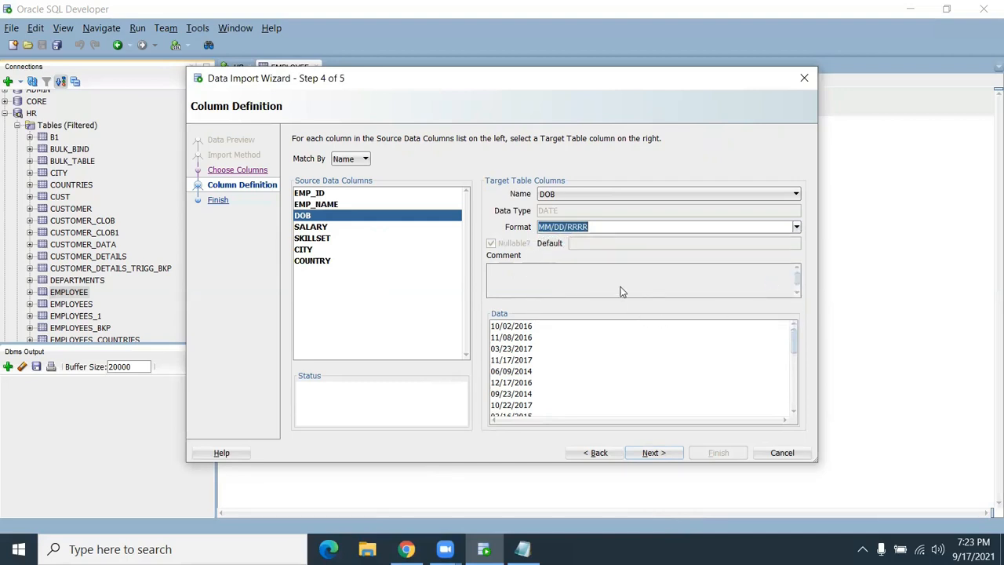
scroll(533, 368, "down", 5)
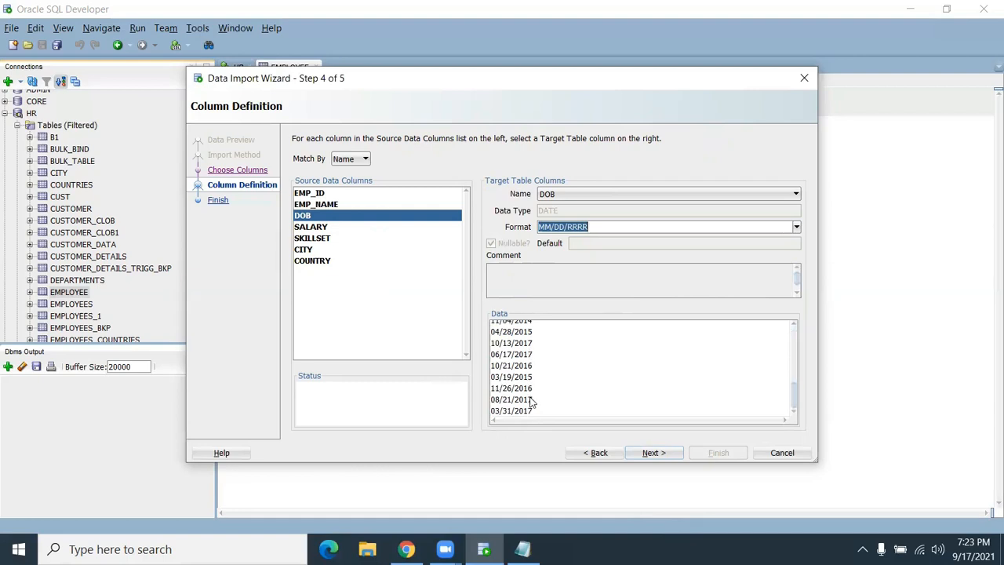
scroll(530, 401, "up", 8)
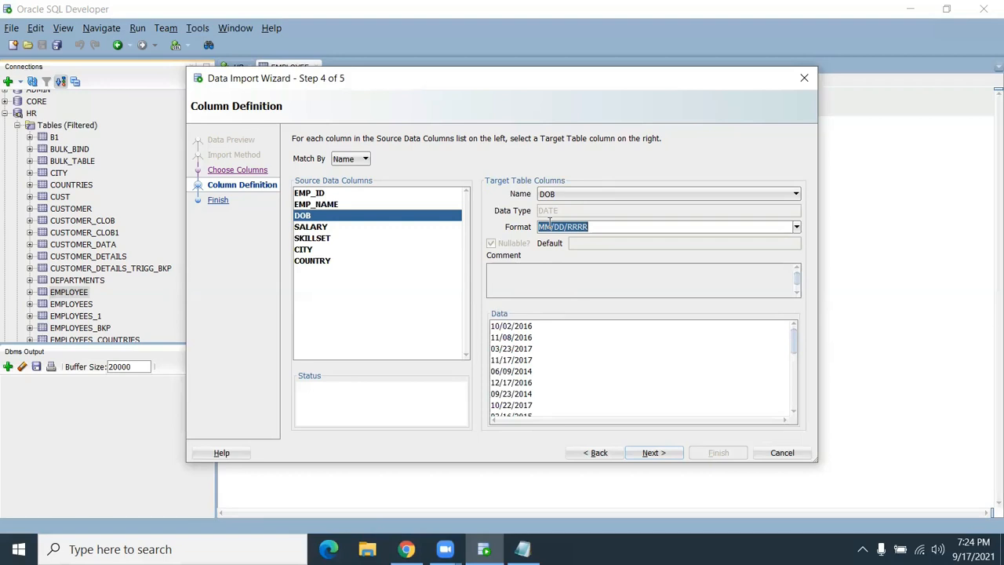
- Advance past the column definitions, finish the EMPLOYEE data import and dismiss the import message
left_click(659, 456)
left_click(715, 458)
left_click(720, 460)
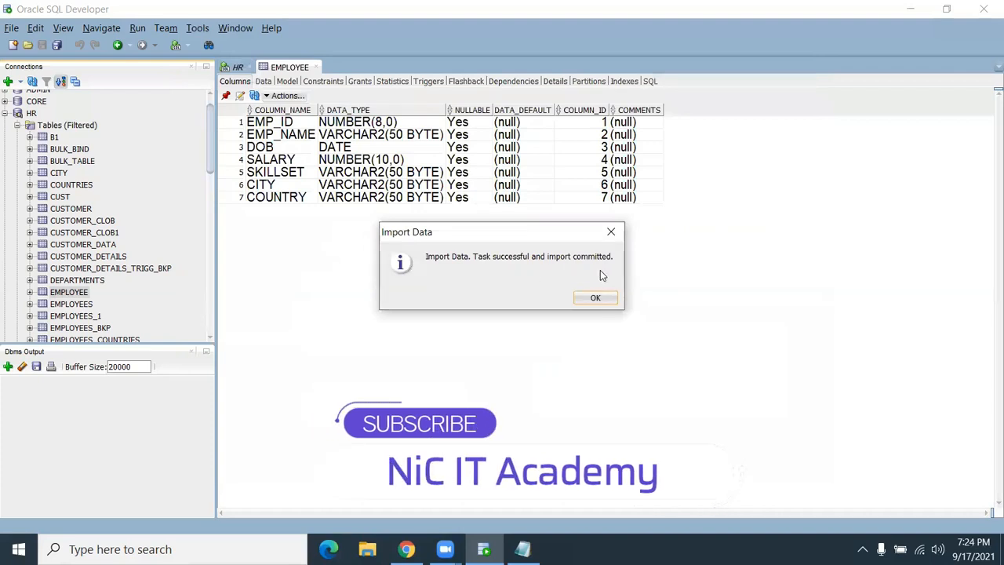
left_click(596, 298)
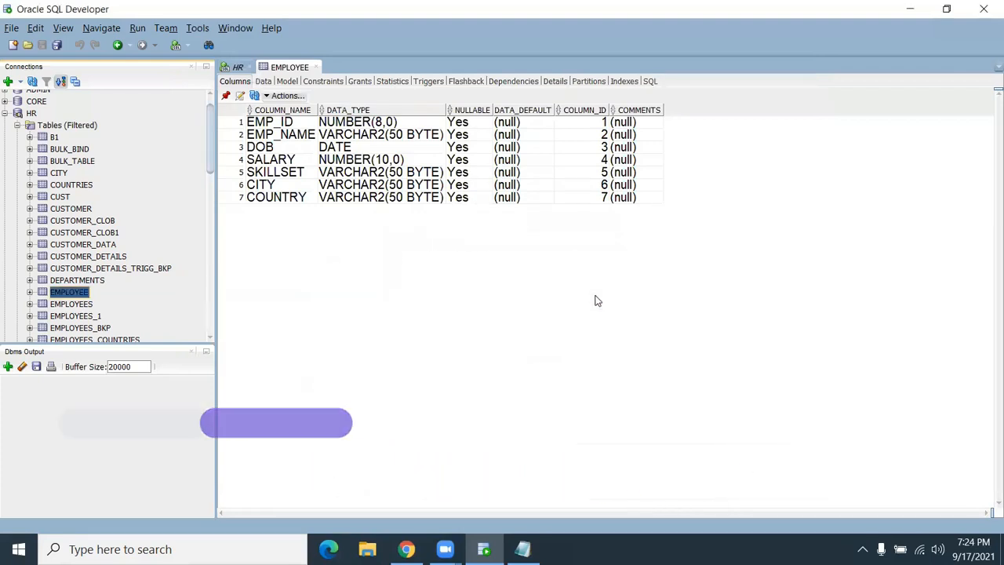
- Run "select * from employee;" in the HR worksheet and look through the imported rows in the query result
left_click(236, 67)
type("select * from employee;")
key("ctrl+Return")
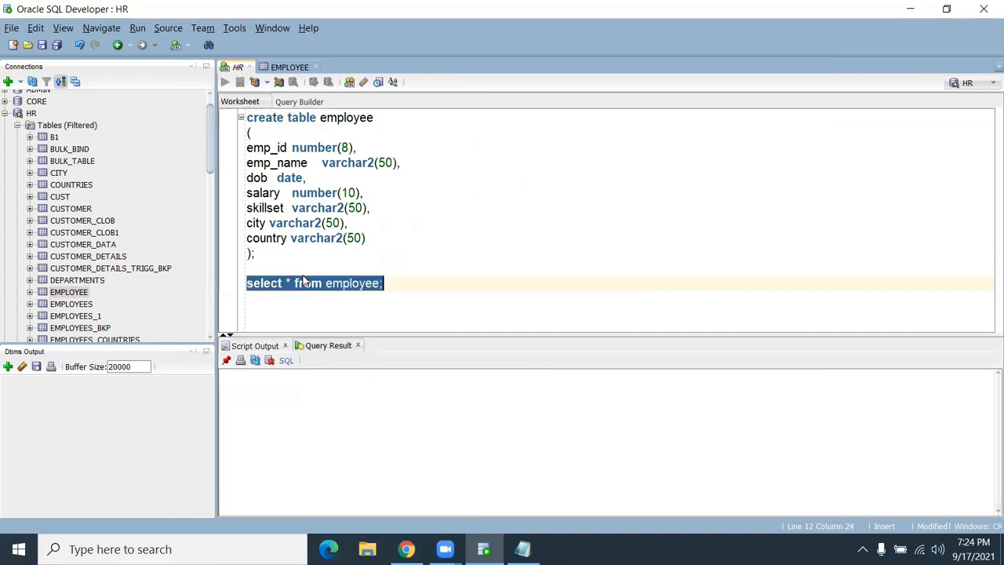
left_click_drag(271, 367, 617, 476)
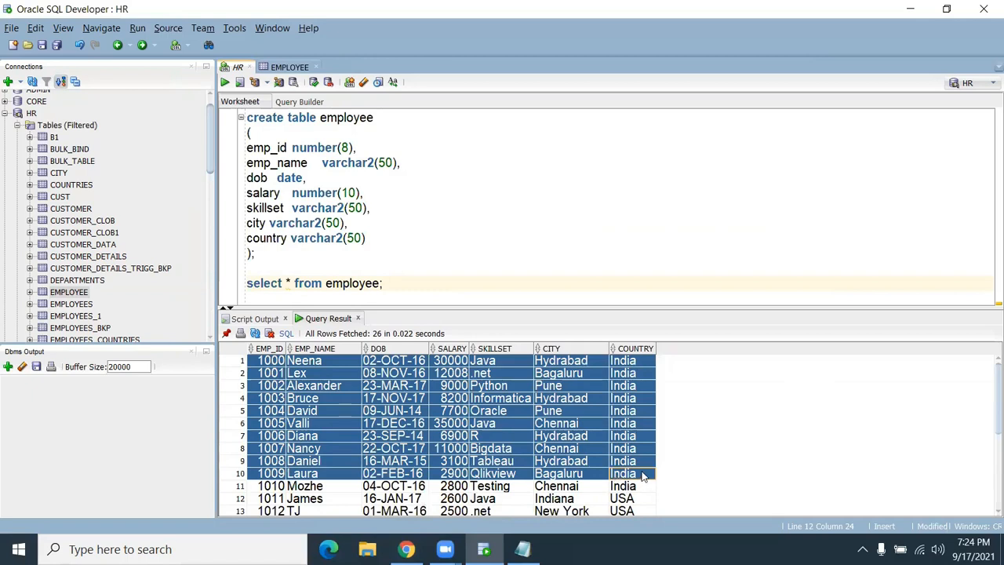
scroll(644, 480, "down", 5)
scroll(457, 473, "up", 5)
left_click(489, 426)
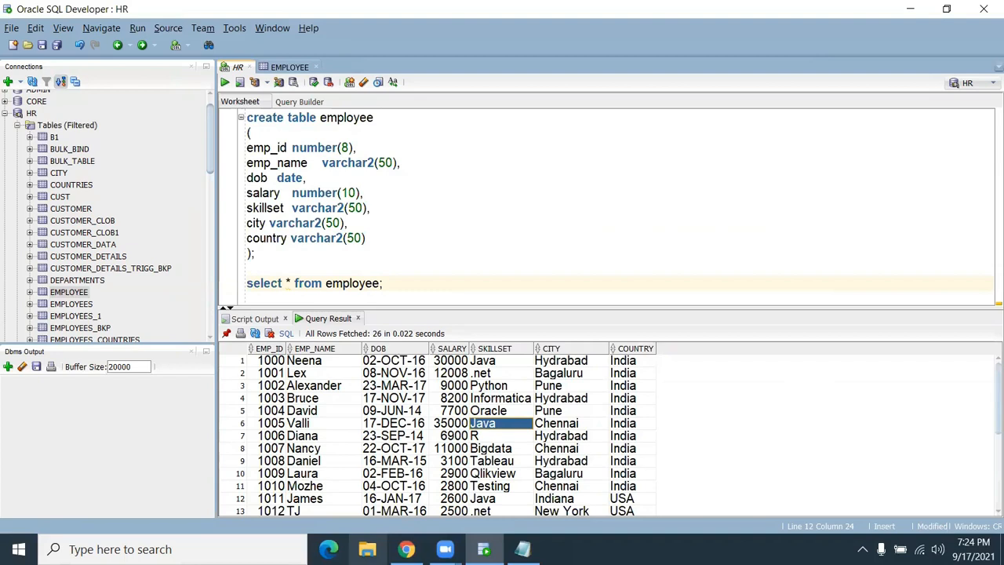
left_click(377, 450)
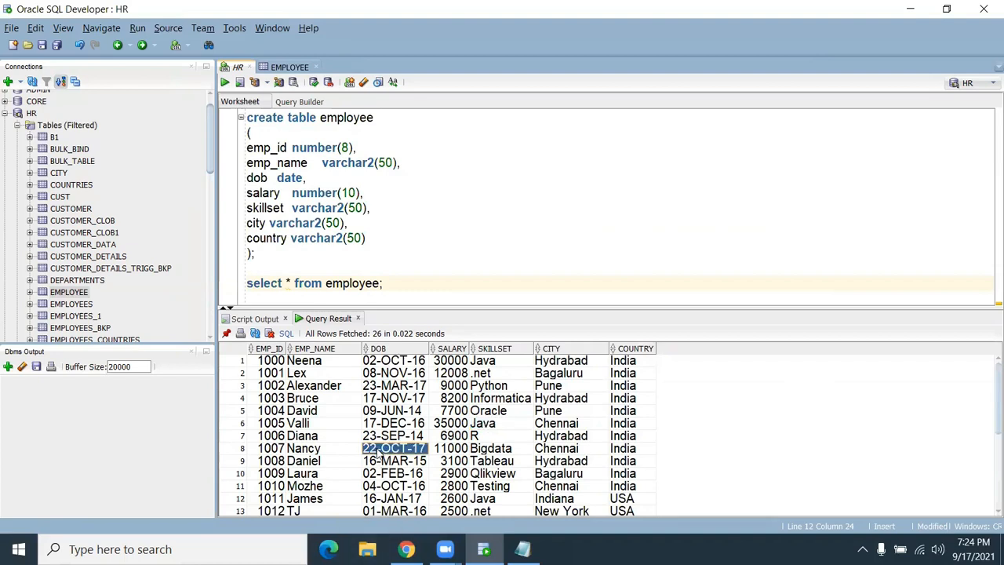
- Open the Employee workbook from the desktop in Excel to compare its rows with the table, and return to SQL Developer
key("super+d")
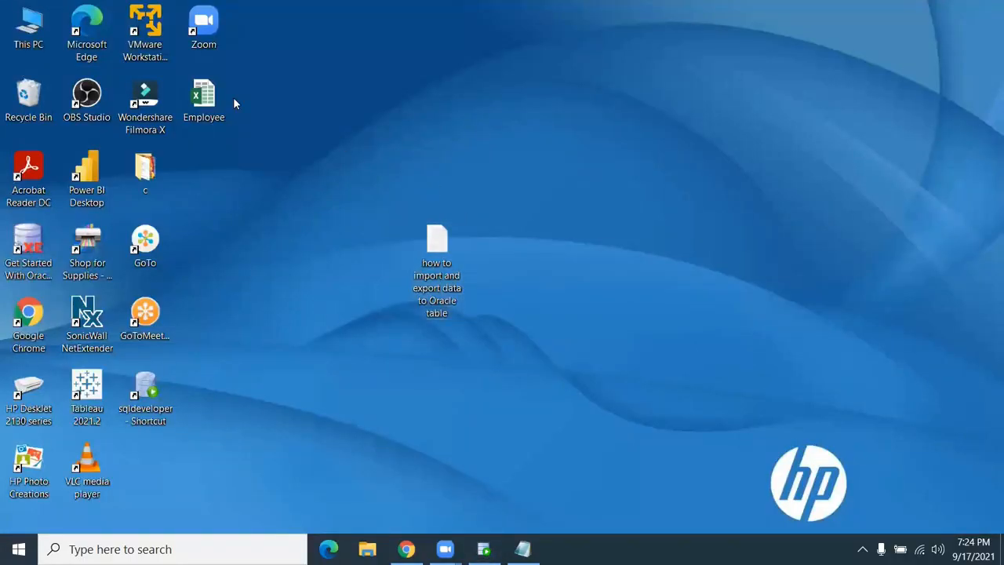
left_click(205, 96)
double_click(205, 95)
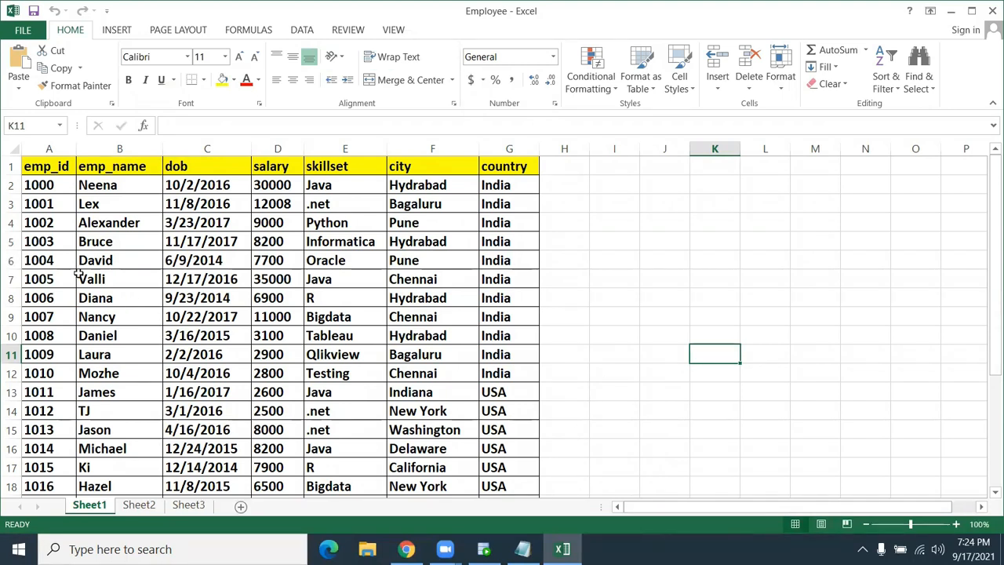
left_click(617, 189)
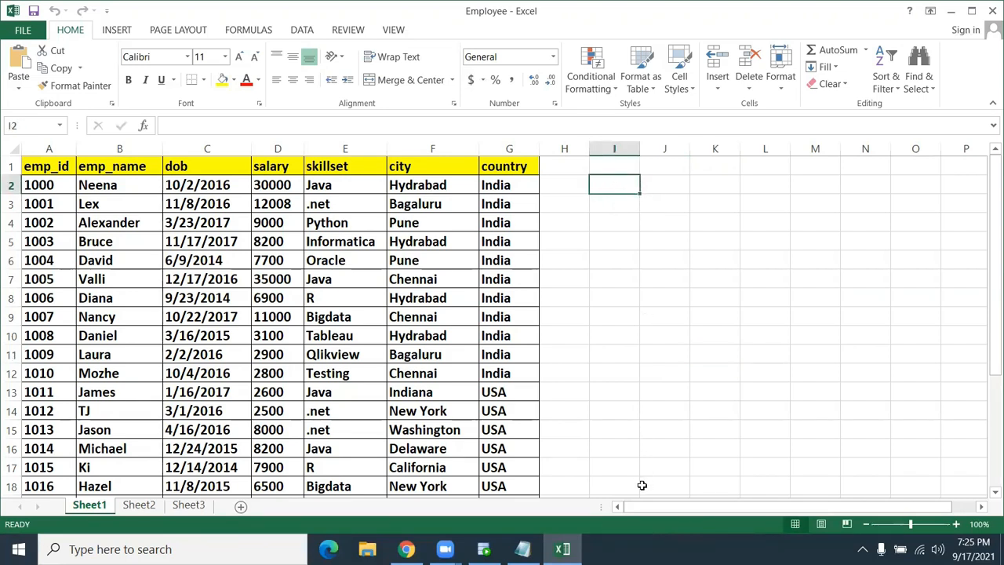
key("alt+Tab")
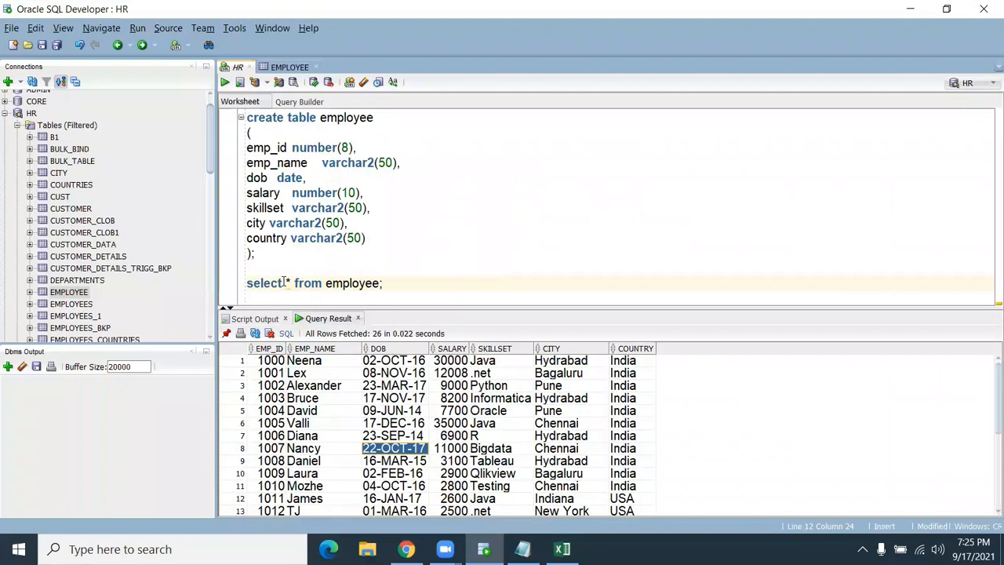
- Start another data import for the EMPLOYEE table and load Employee.xlsx from the Desktop as its source file
left_click(76, 293)
right_click(77, 297)
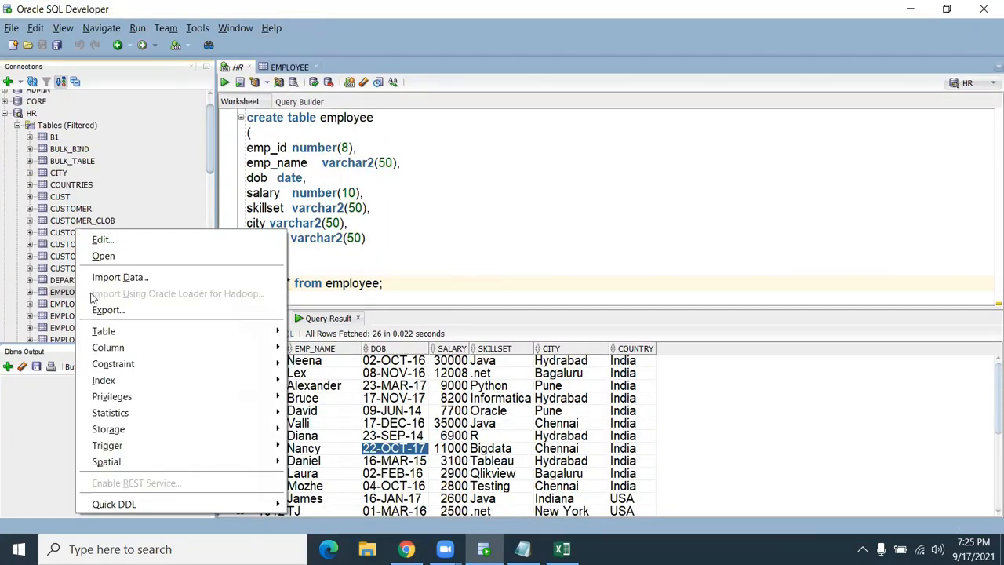
left_click(135, 276)
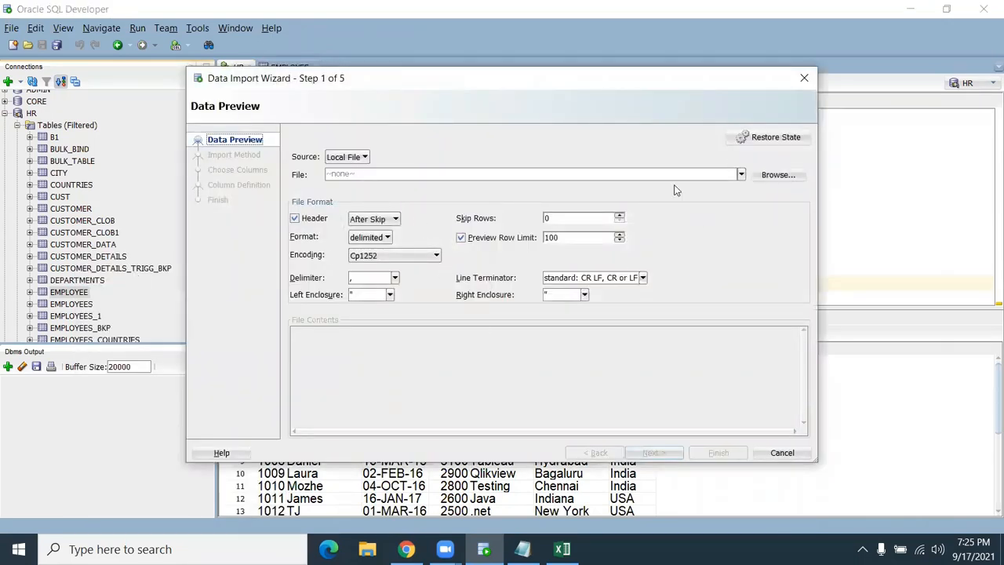
left_click(767, 175)
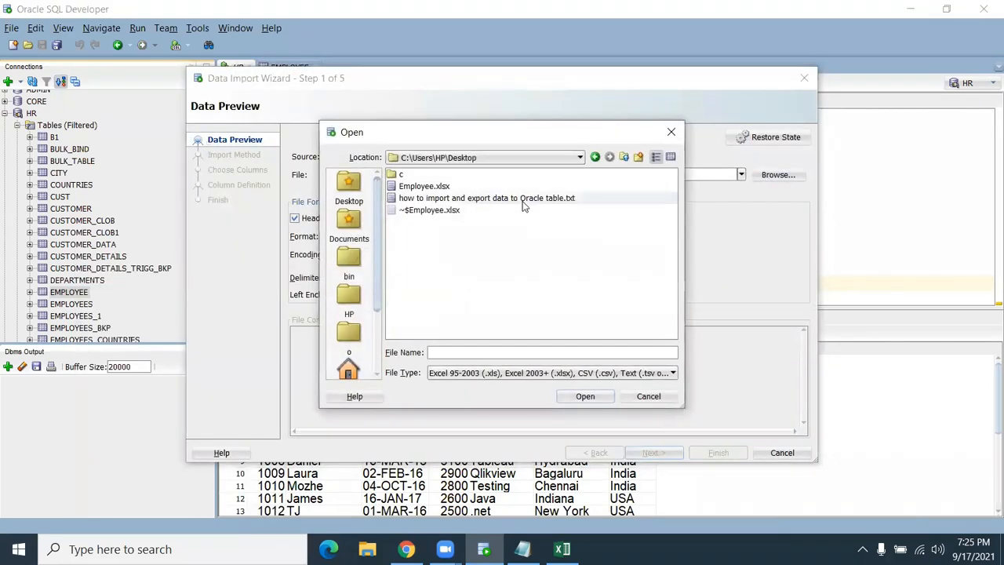
left_click(456, 188)
left_click(590, 397)
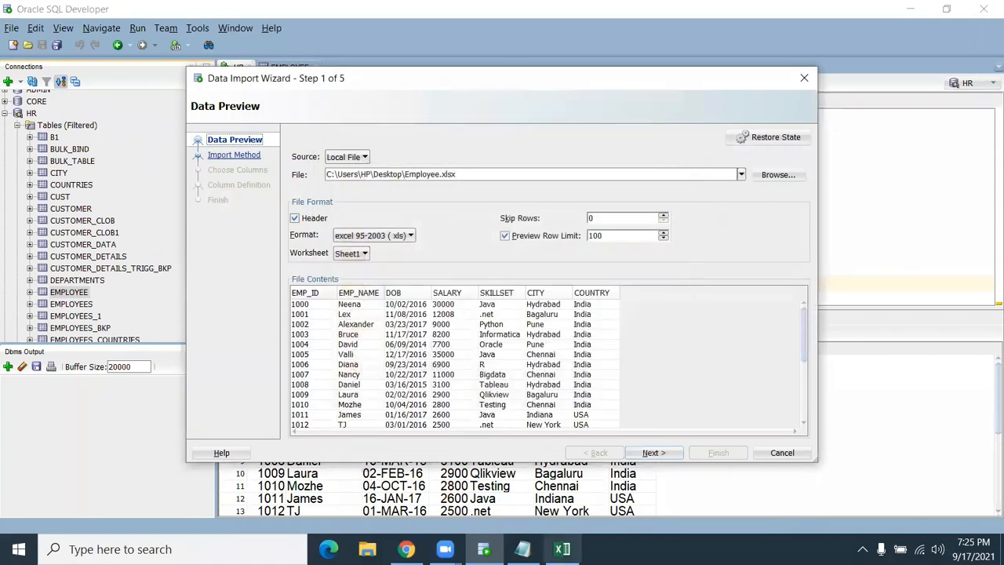
- Set the import method to Insert Script and accept all selected columns, advancing to the column definitions
left_click(656, 452)
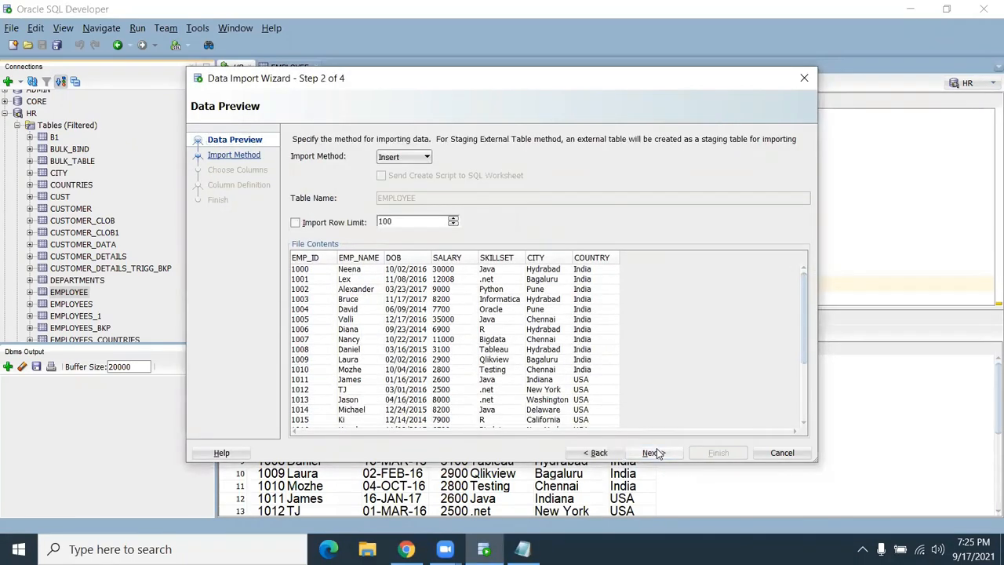
left_click(404, 167)
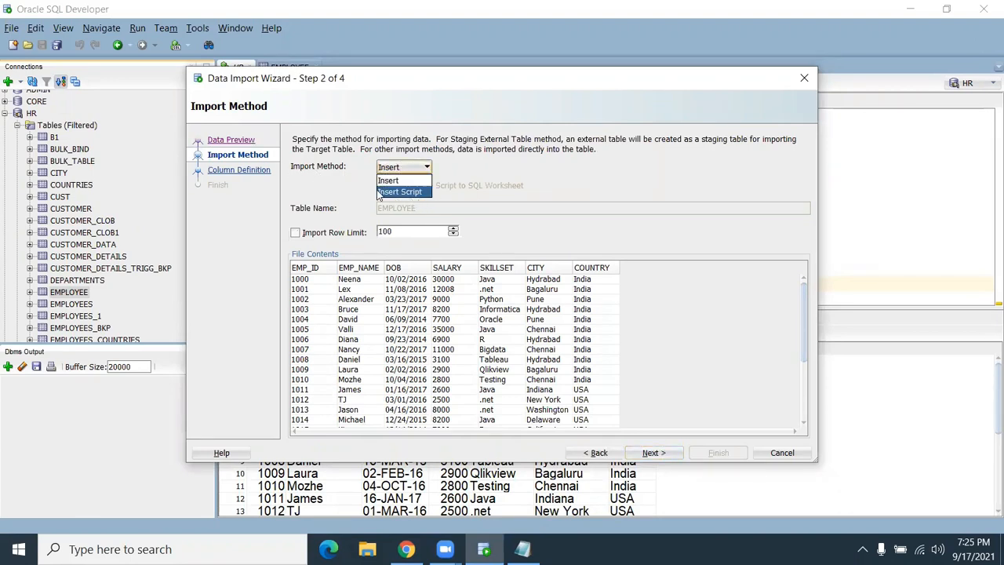
left_click(415, 192)
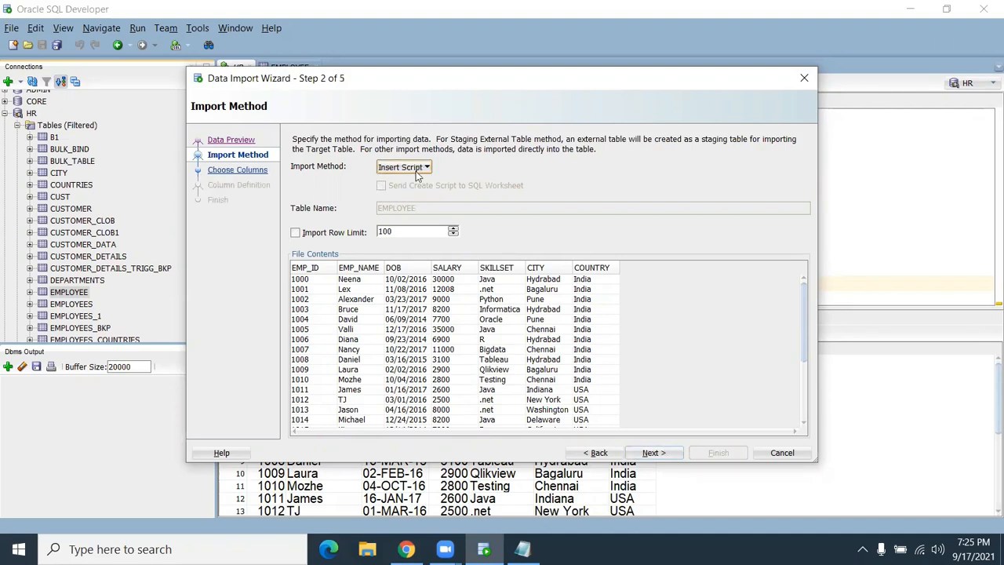
left_click(650, 452)
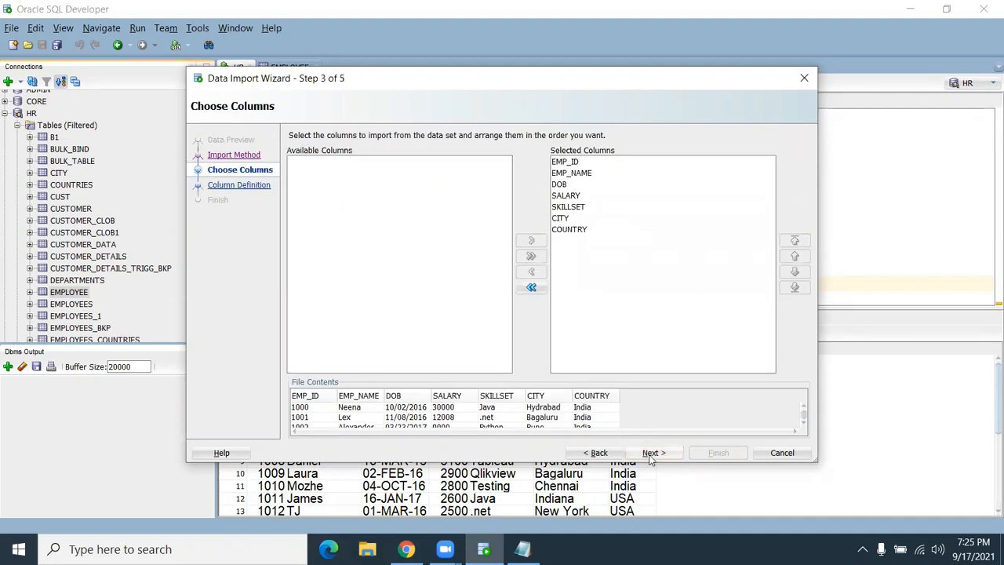
left_click(650, 452)
- Check the column definitions from EMP_NAME to COUNTRY and finish the import to generate the insert script
left_click(329, 205)
left_click(330, 215)
left_click(332, 227)
left_click(332, 238)
left_click(332, 250)
left_click(330, 261)
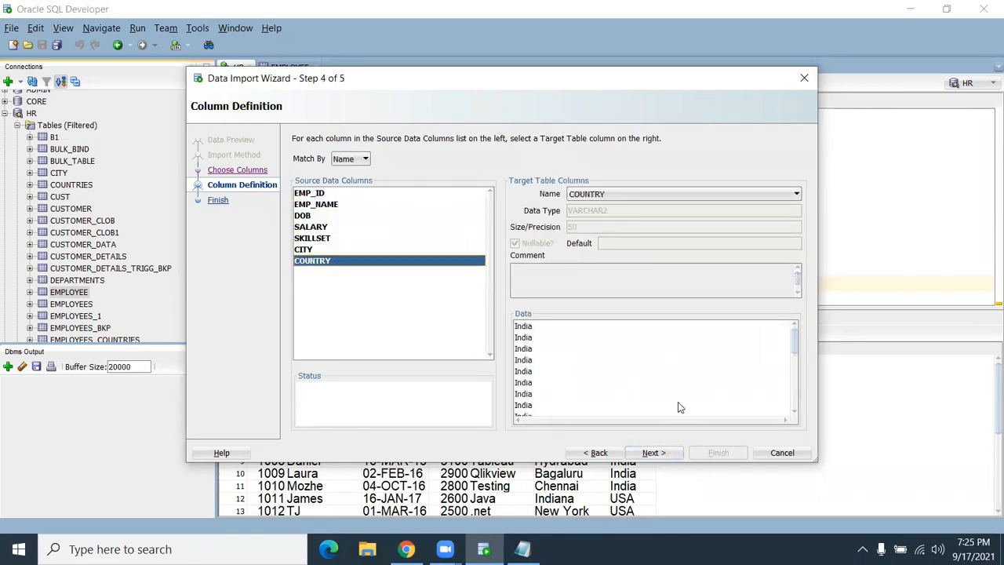
left_click(652, 452)
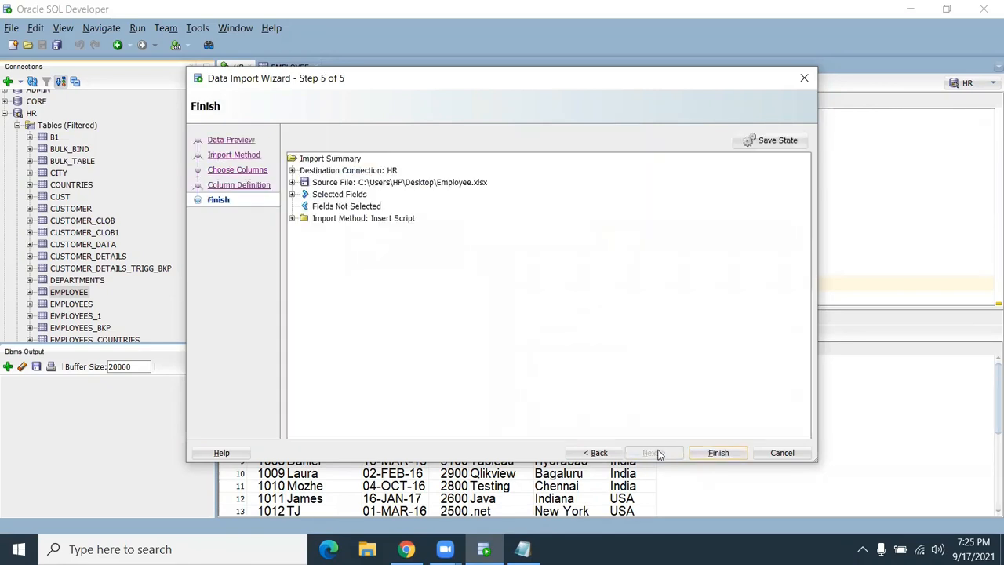
left_click(719, 455)
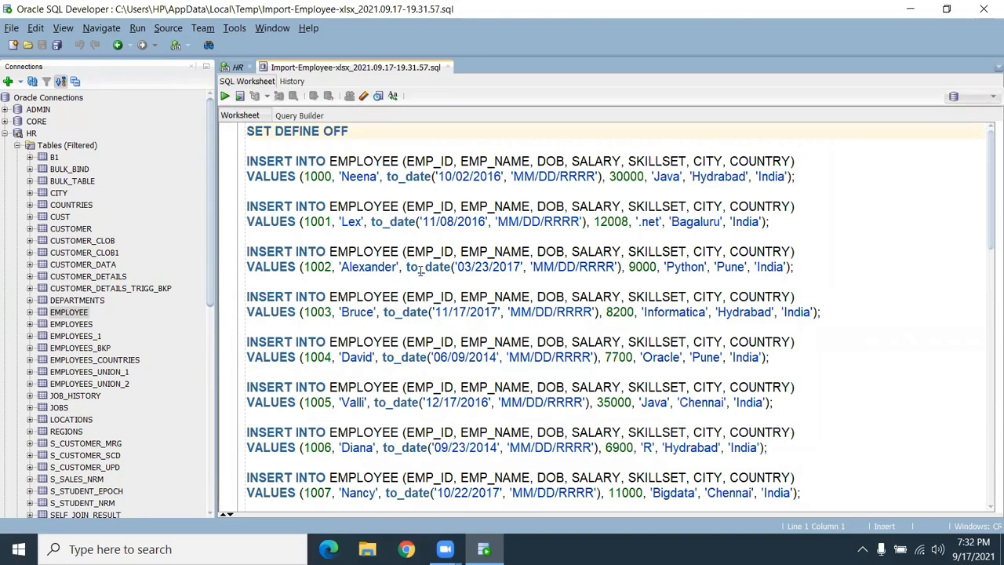
- Review the generated INSERT statements for the EMPLOYEE table from the first row to the last
scroll(328, 219, "down", 13)
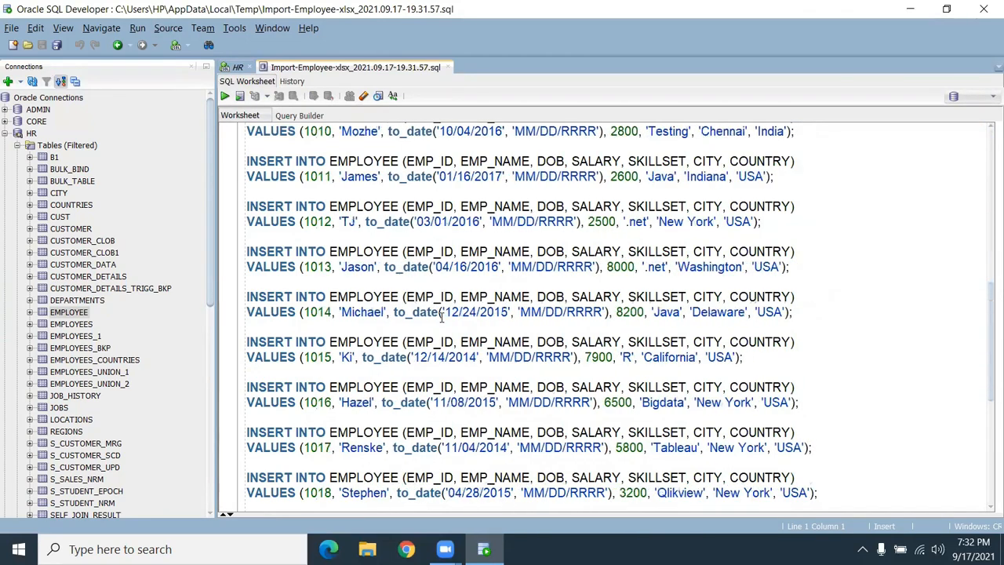
scroll(443, 317, "down", 5)
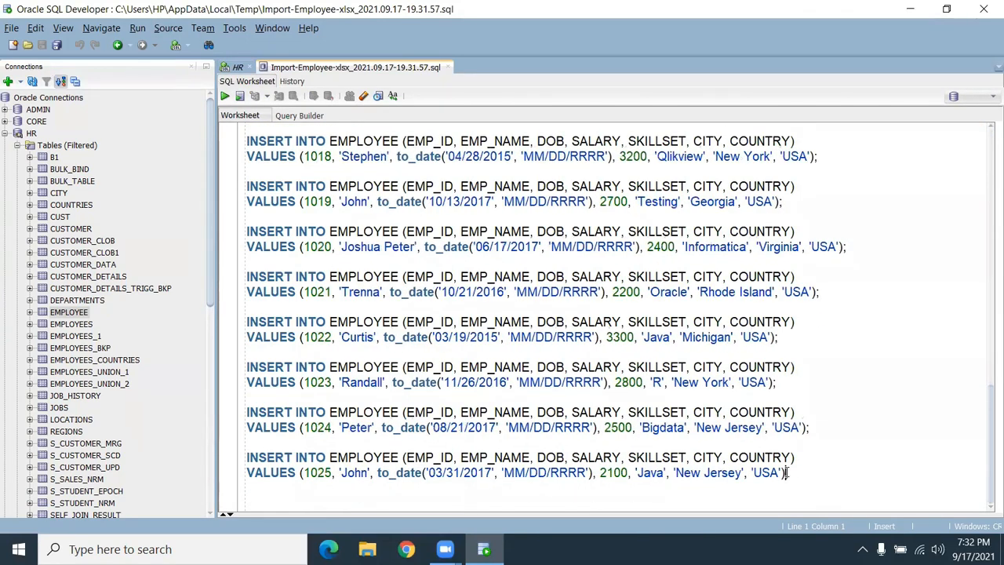
left_click_drag(789, 473, 238, 95)
left_click_drag(235, 146, 236, 166)
left_click(491, 196)
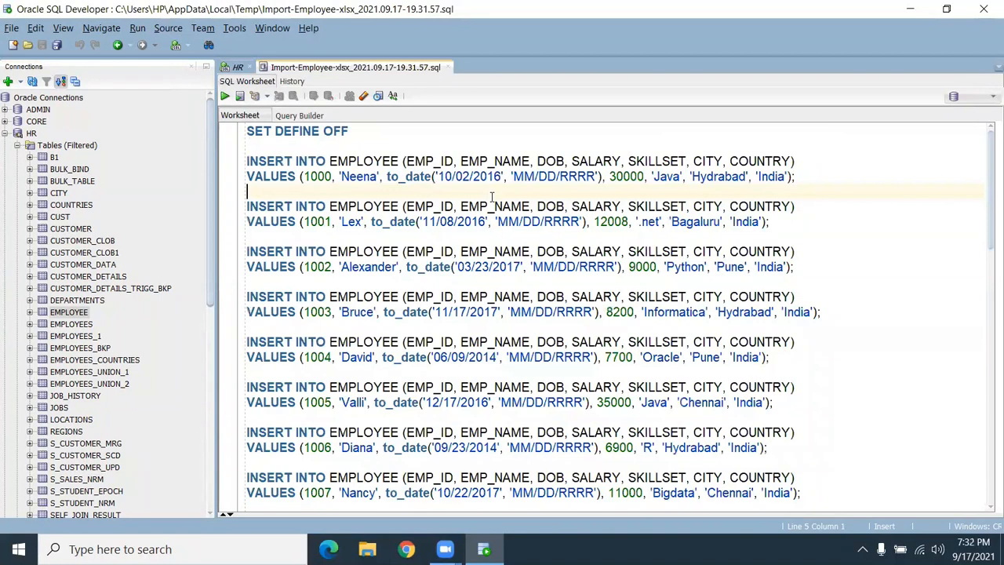
- Start an export of the employee query result from the HR worksheet and set its format to csv
left_click(239, 67)
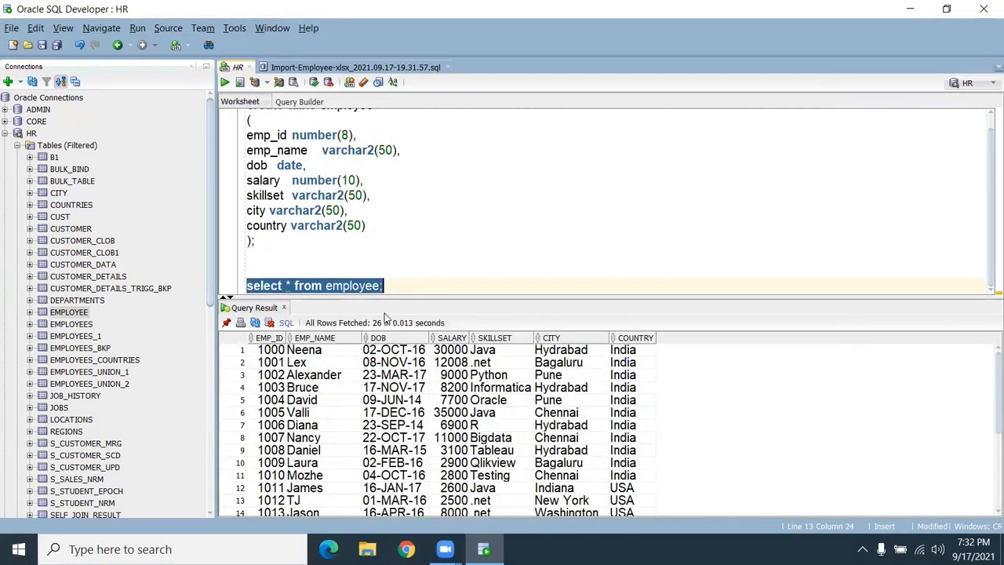
right_click(322, 379)
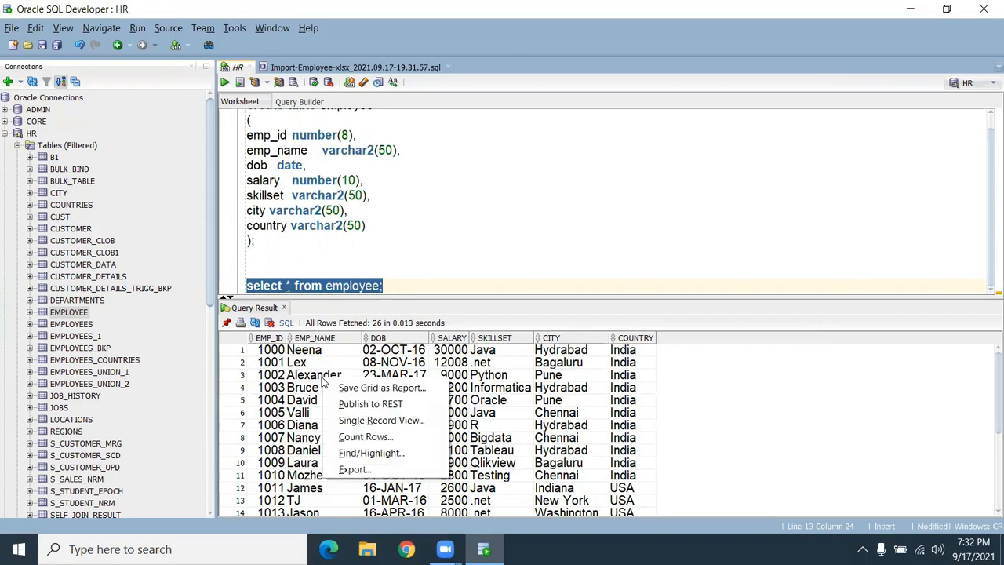
left_click(368, 470)
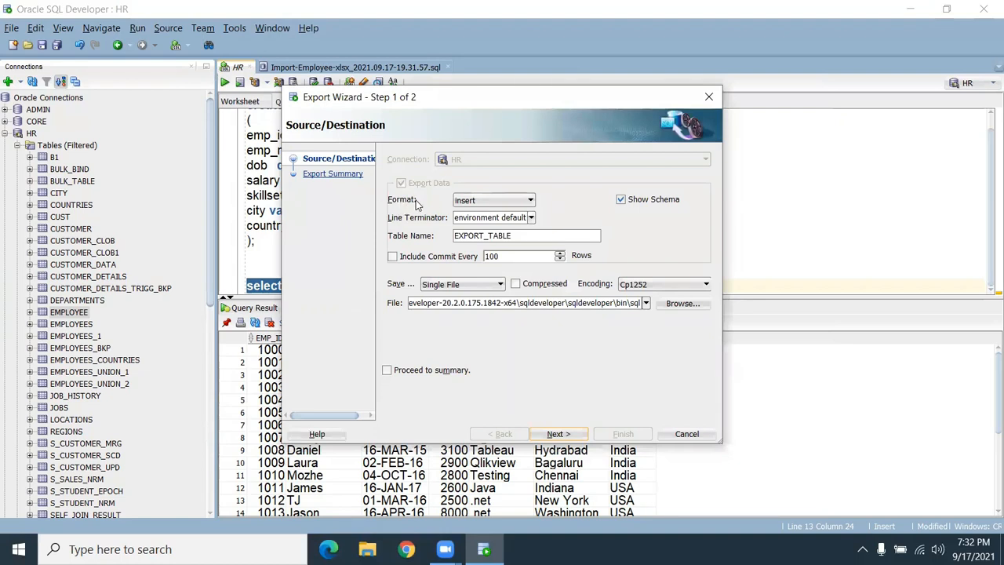
left_click(488, 201)
scroll(485, 228, "up", 3)
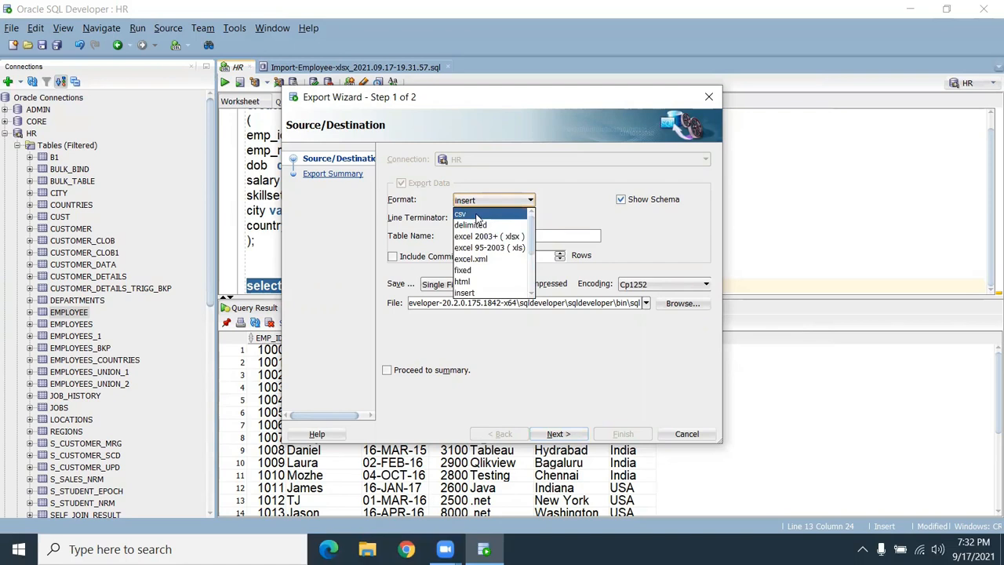
left_click(476, 218)
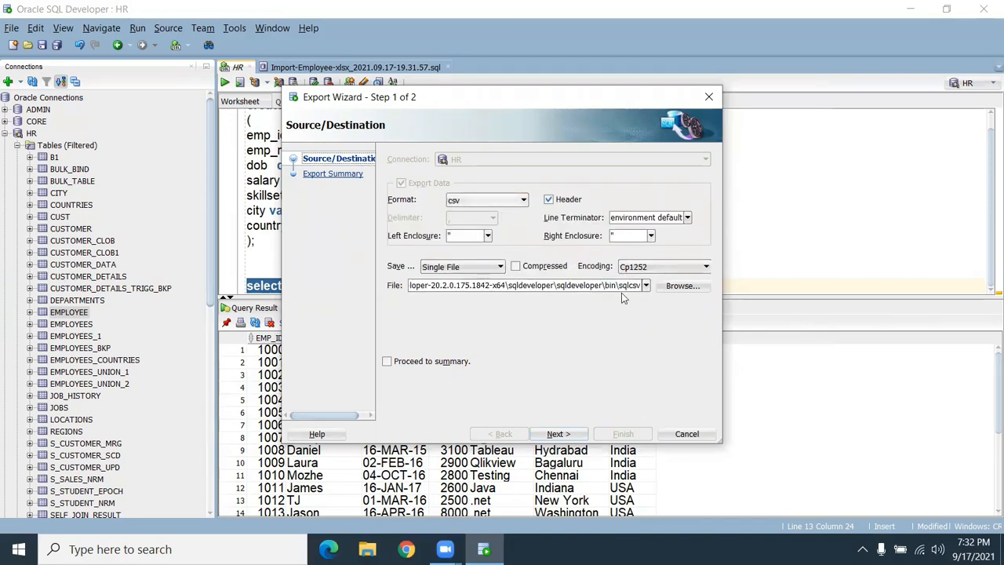
- Set the export destination to Employee_export.csv on the Desktop and finish the export through its summary
left_click(672, 286)
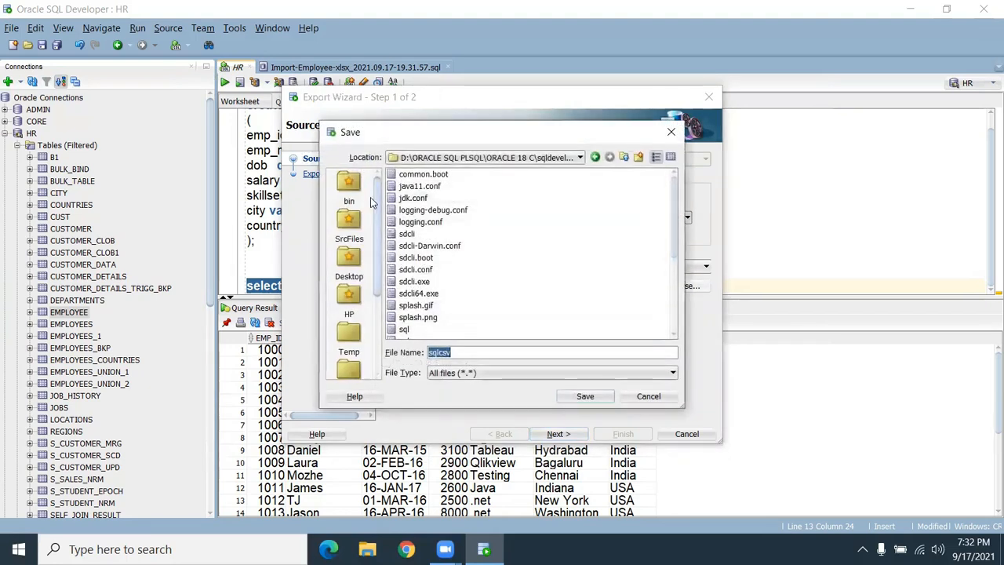
left_click(349, 266)
left_click(461, 353)
key("BackSpace")
key("BackSpace")
key("BackSpace")
key("BackSpace")
key("BackSpace")
key("BackSpace")
type("Employee_export.")
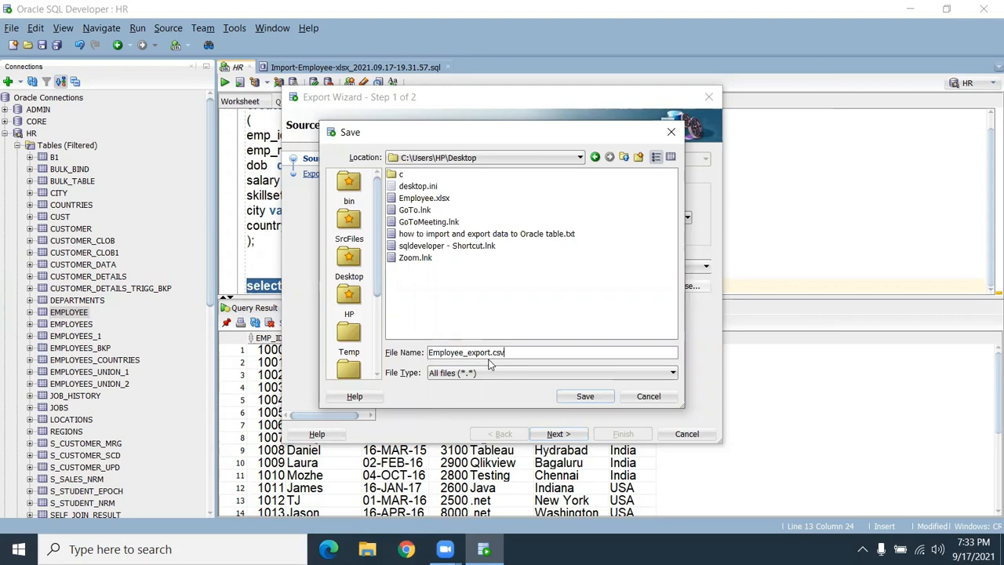
left_click(594, 403)
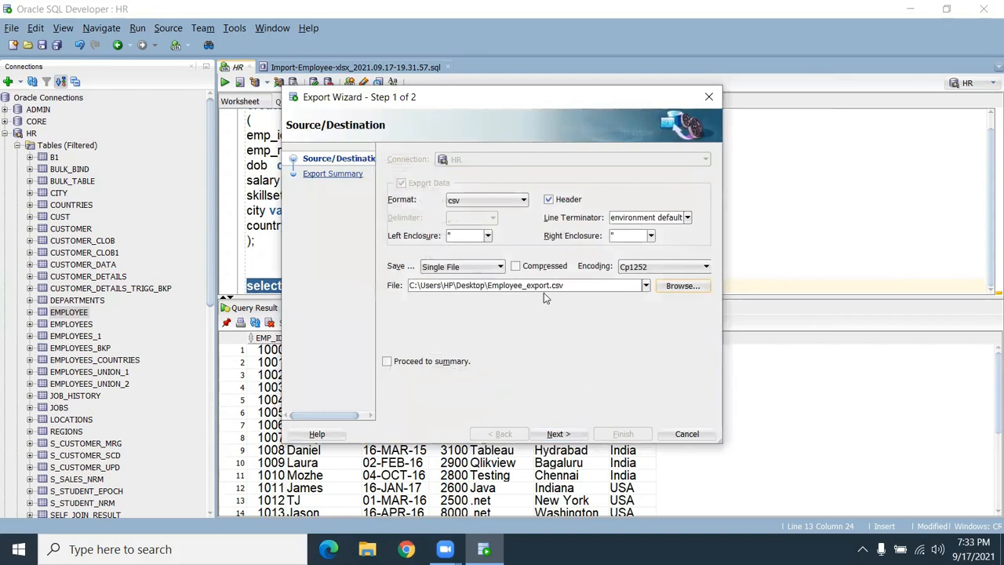
left_click(557, 433)
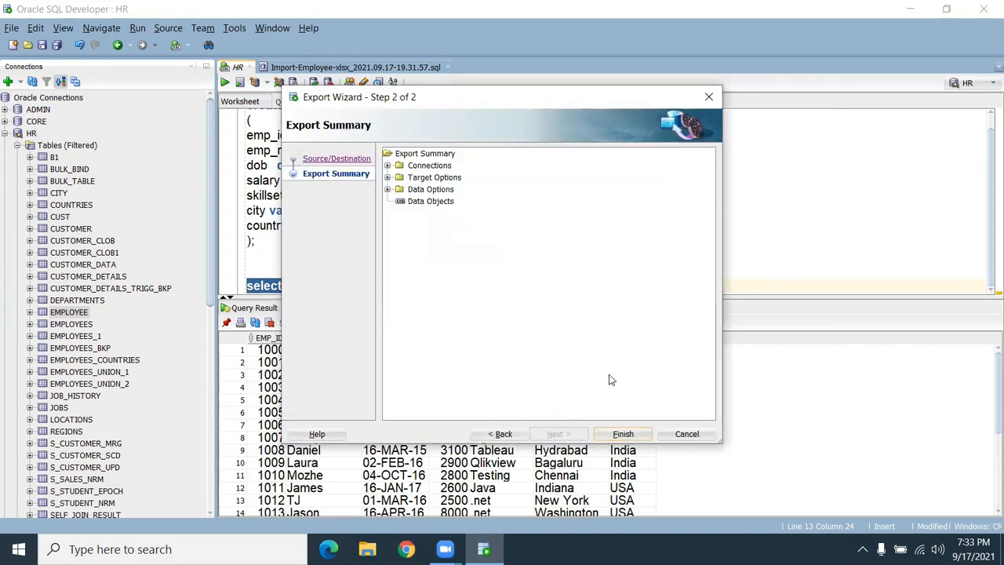
left_click(624, 434)
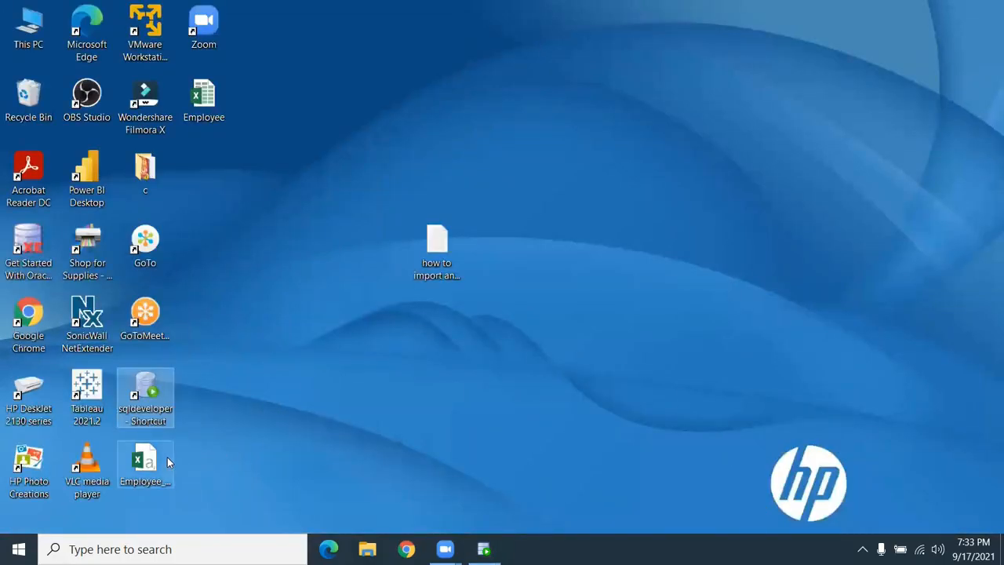
- Open the exported Employee_export file from the desktop in Excel and auto-fit the DOB column's width
left_click(147, 466)
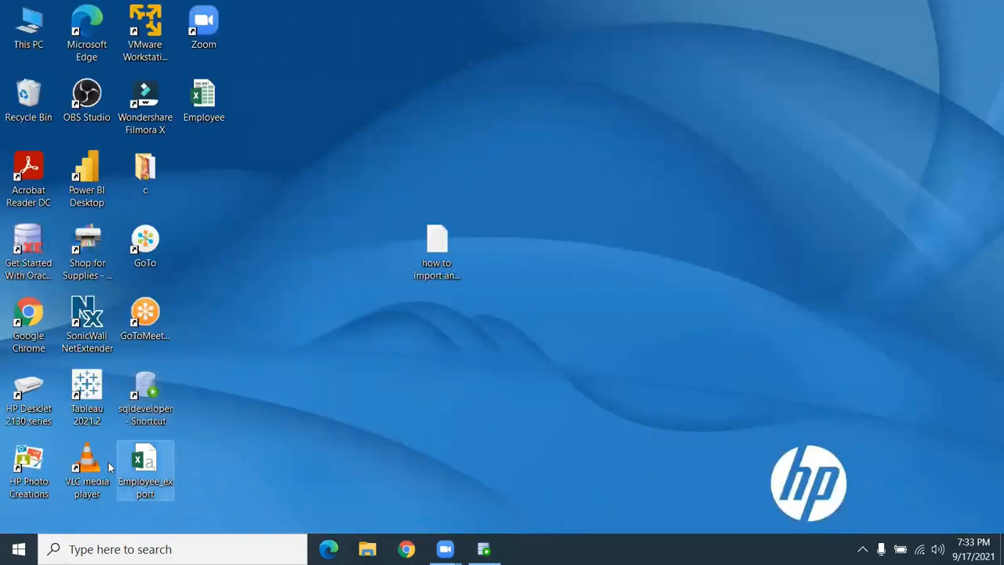
double_click(149, 468)
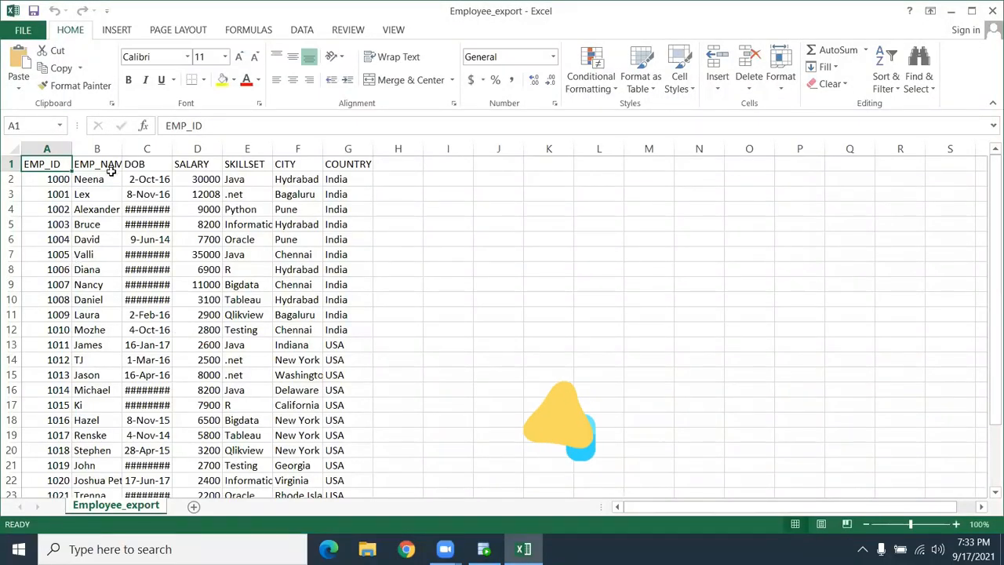
double_click(172, 149)
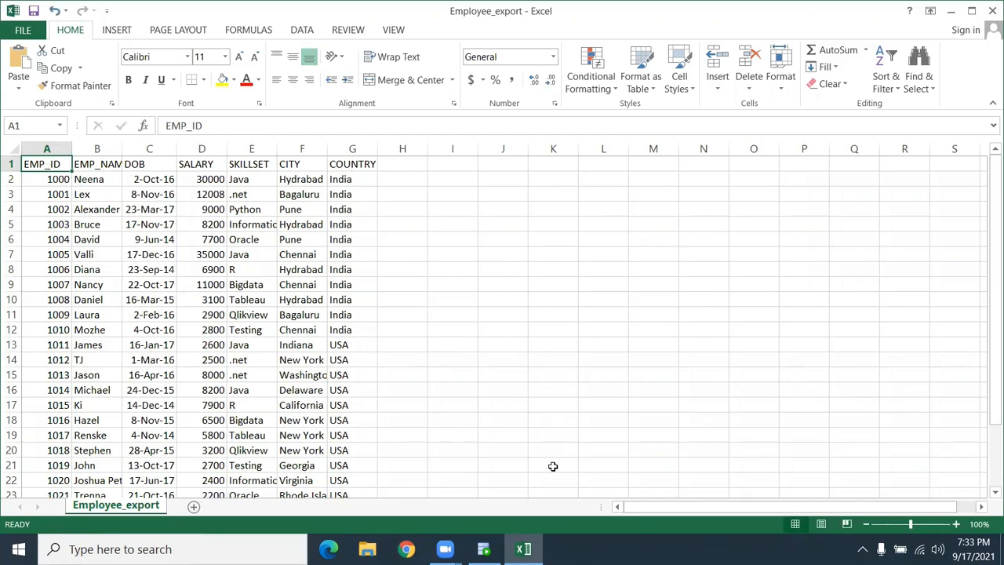
- Switch back to SQL Developer, close the generated Import-Employee-xlsx insert script and return to the HR worksheet
left_click(483, 549)
left_click(423, 287)
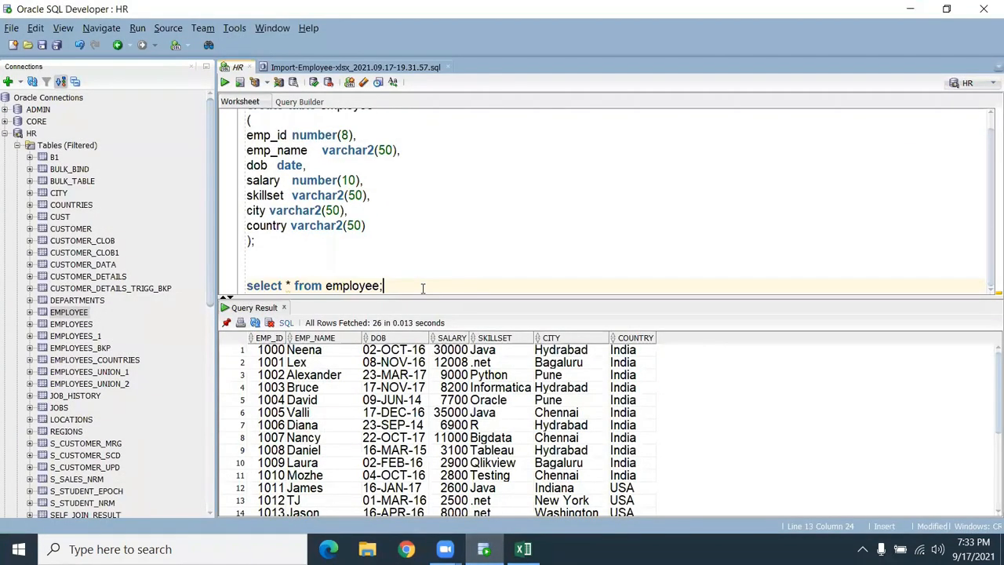
scroll(422, 287, "up", 1)
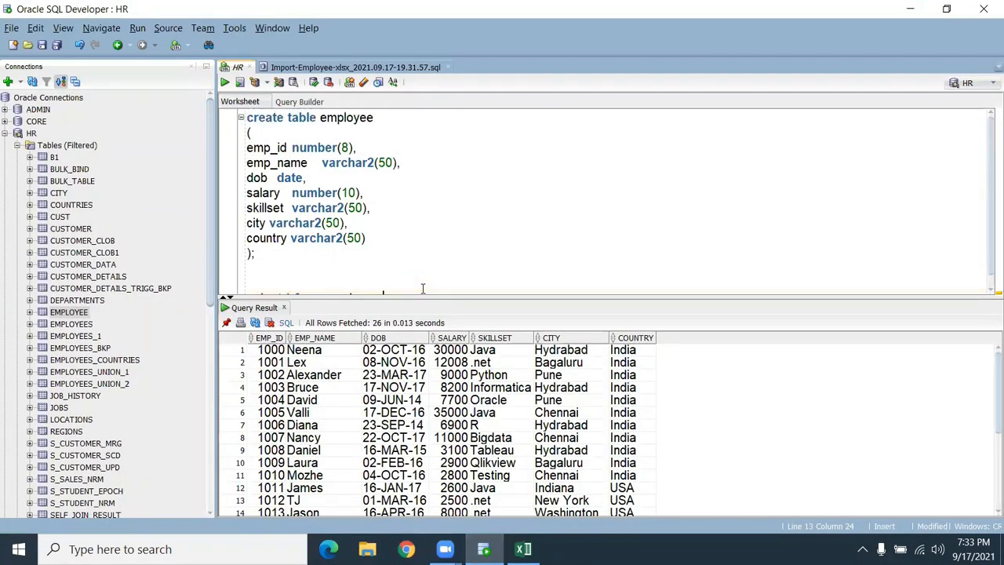
left_click(392, 67)
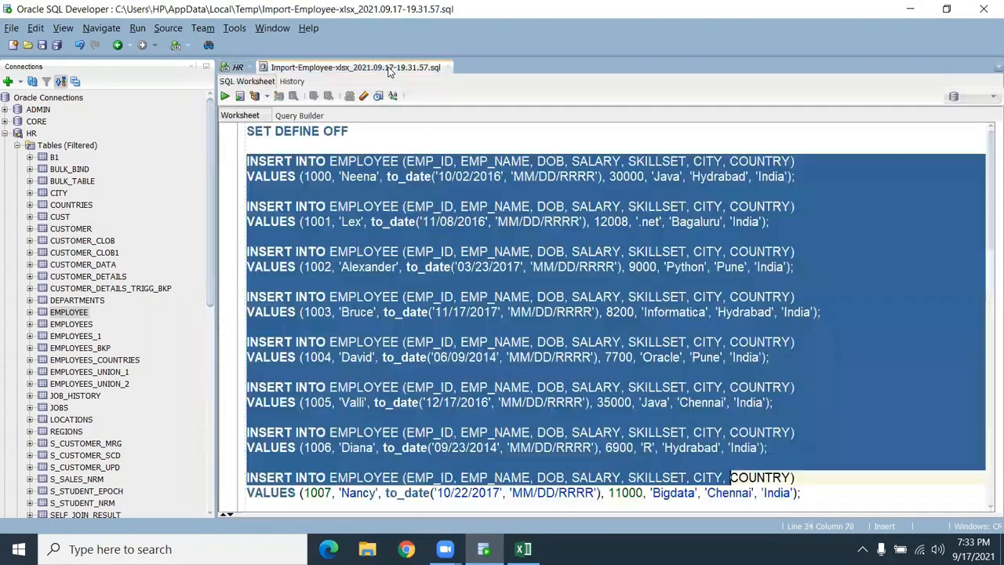
left_click(448, 67)
scroll(353, 273, "up", 1)
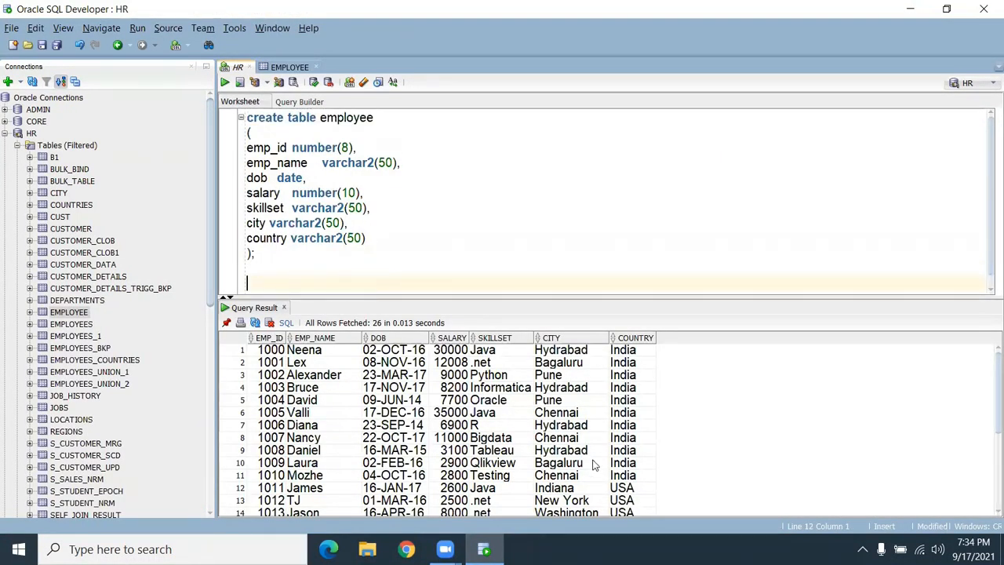
mouse_move(444, 549)
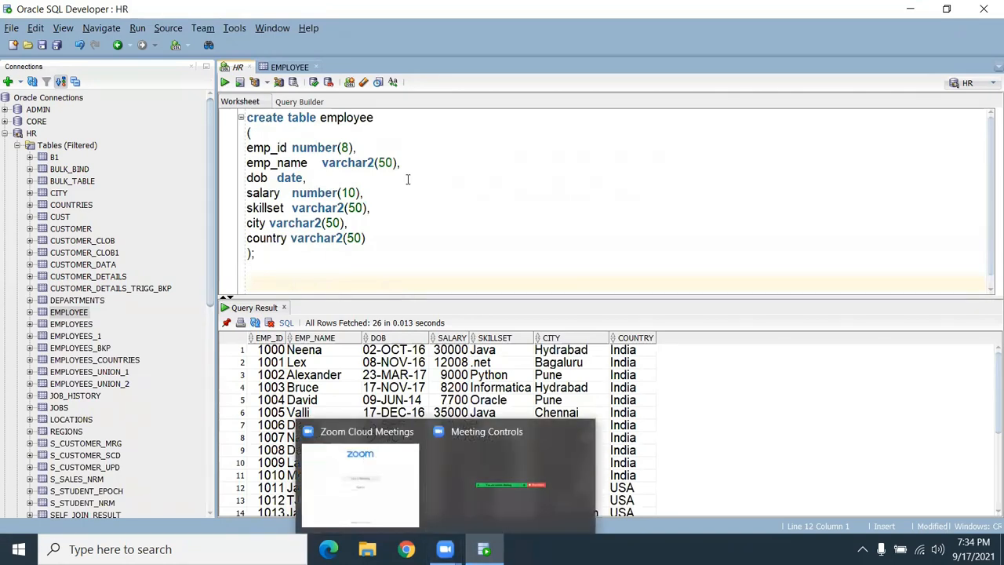